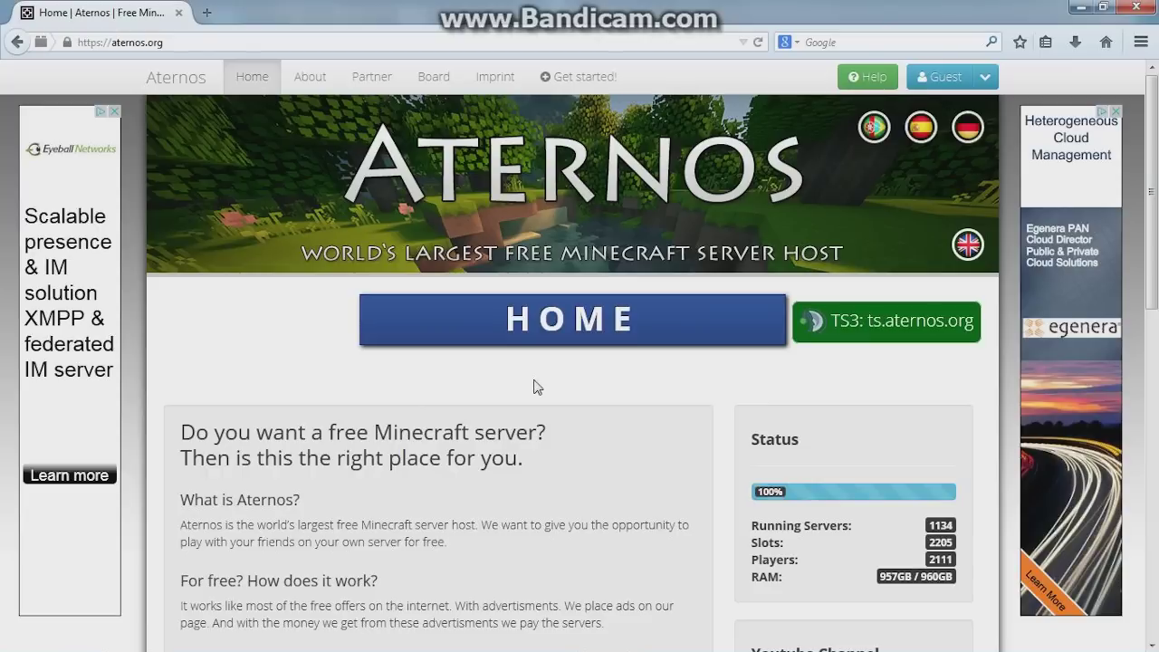
Open the guest account options and start registering a new Aternos account
click(985, 78)
click(1052, 82)
click(986, 79)
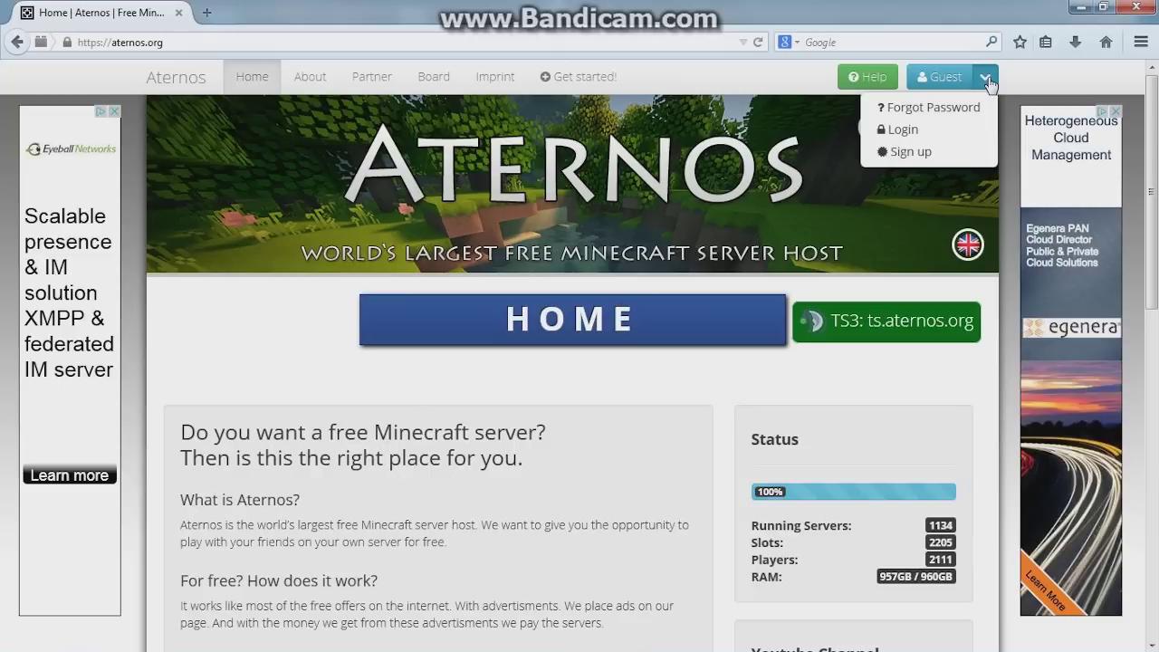
click(1048, 87)
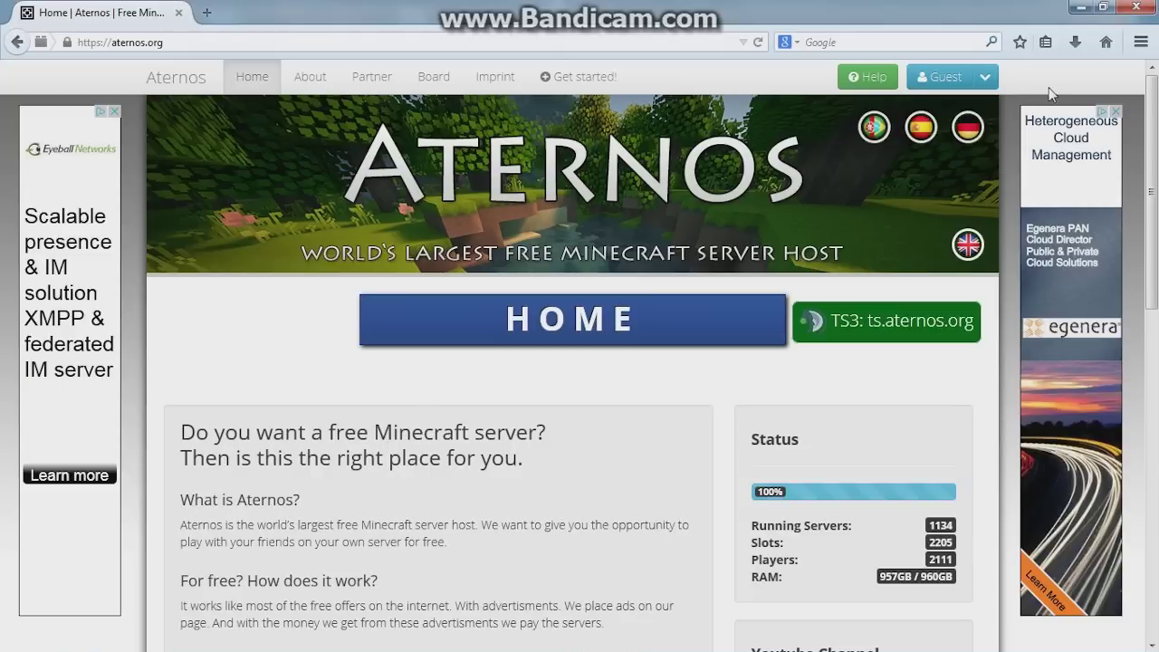
click(989, 78)
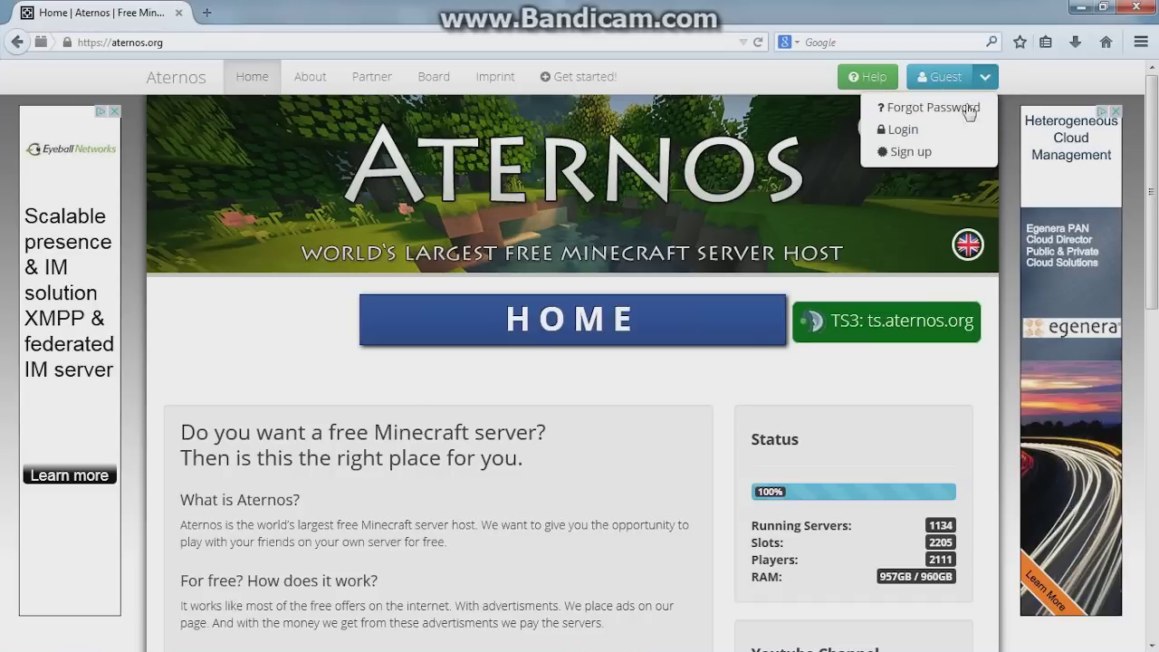
click(946, 151)
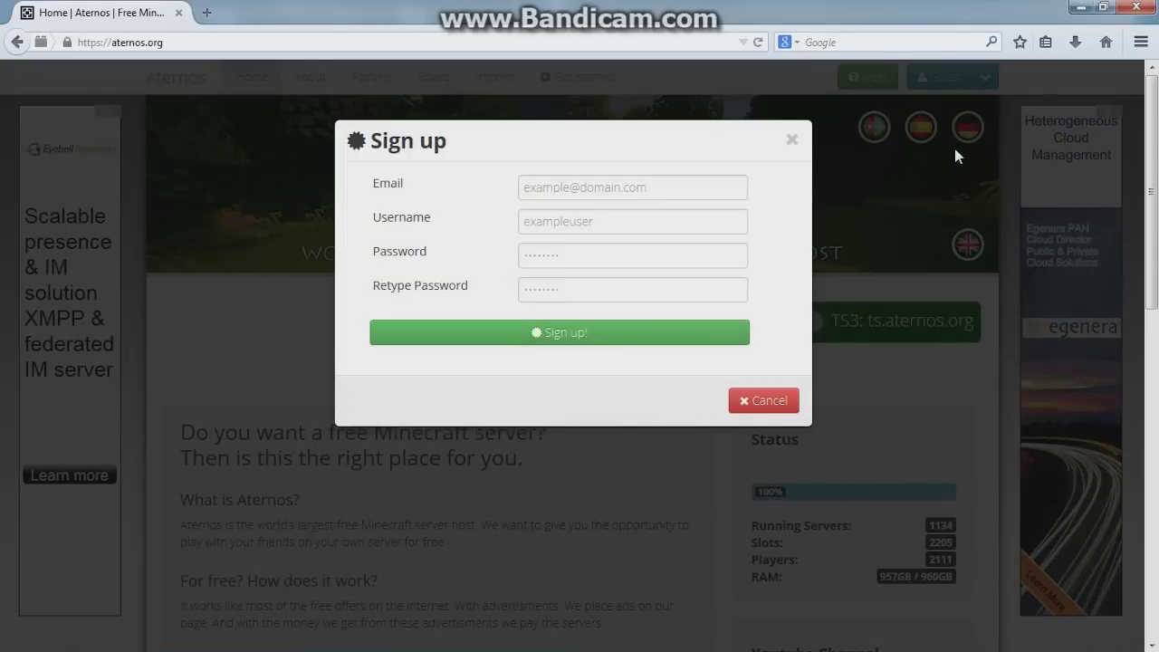
Enter an e-mail address and fill the username from a saved suggestion
click(563, 187)
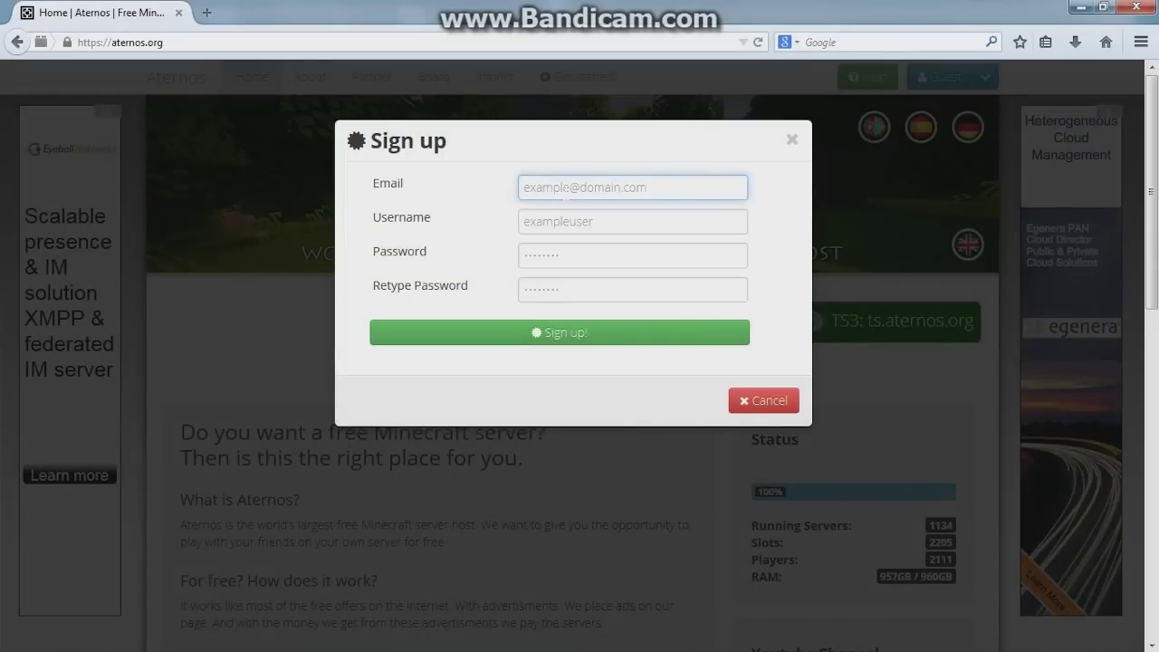
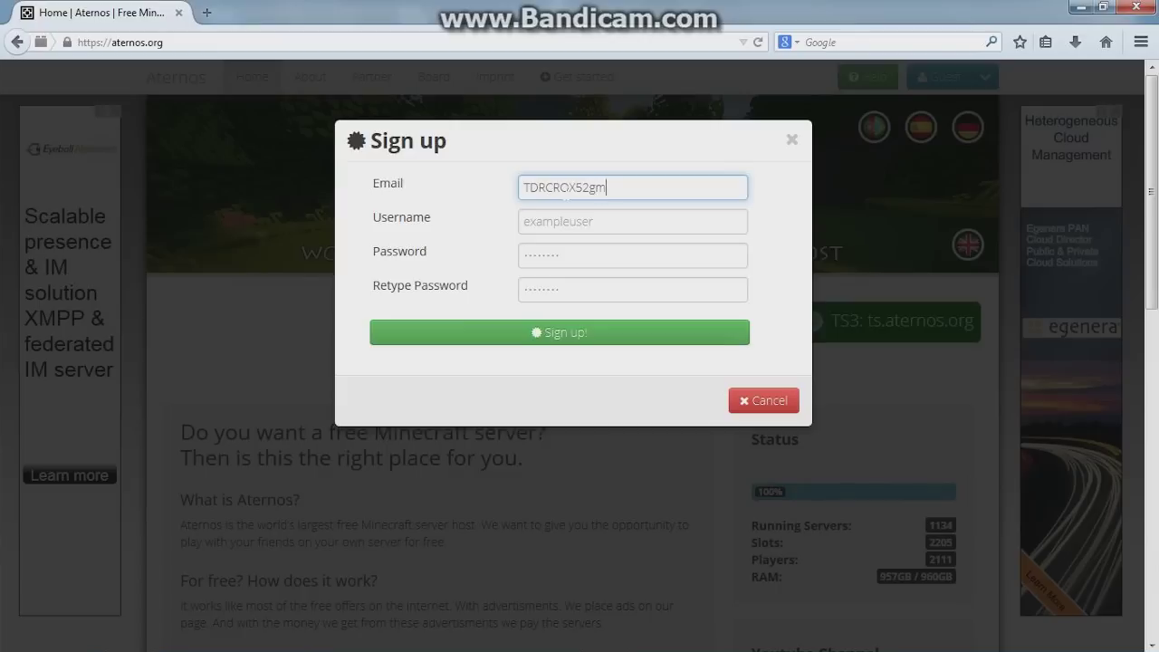
key(Tab)
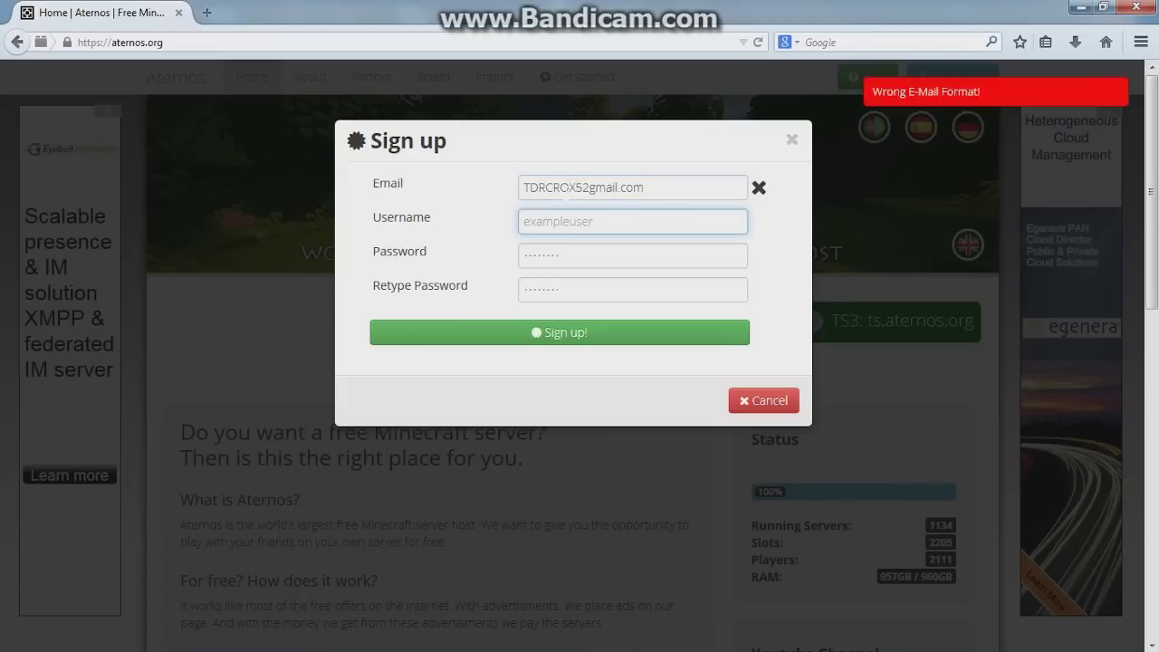
text(TDRCROX5)
key(BackSpace)
key(BackSpace)
key(BackSpace)
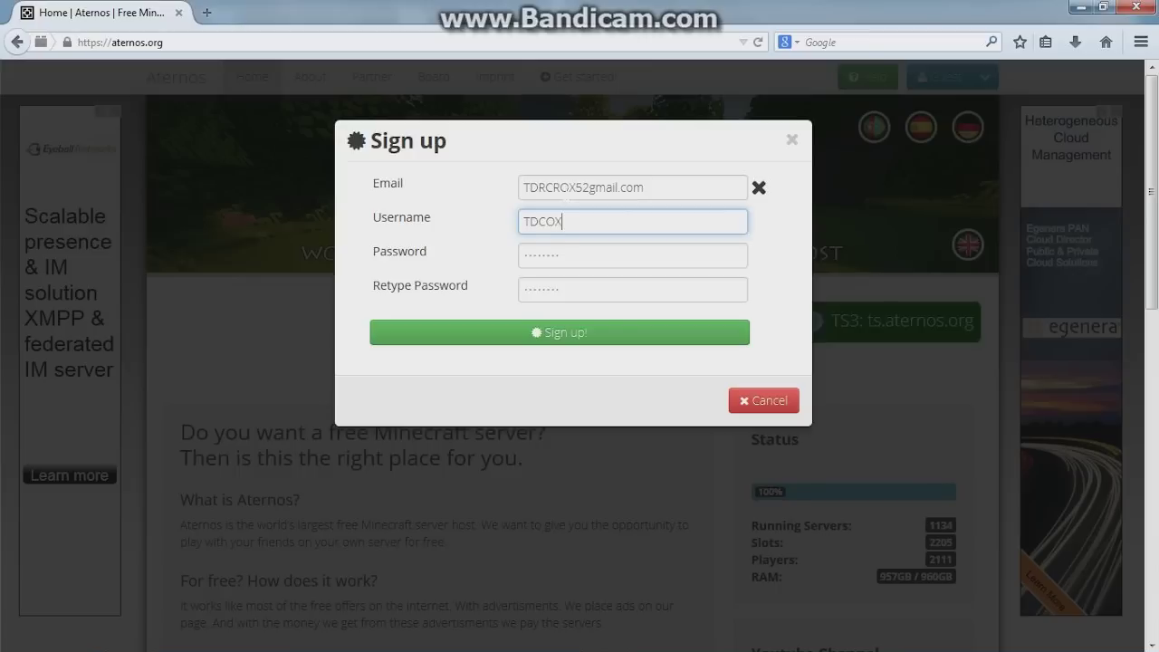
key(Down)
key(Up)
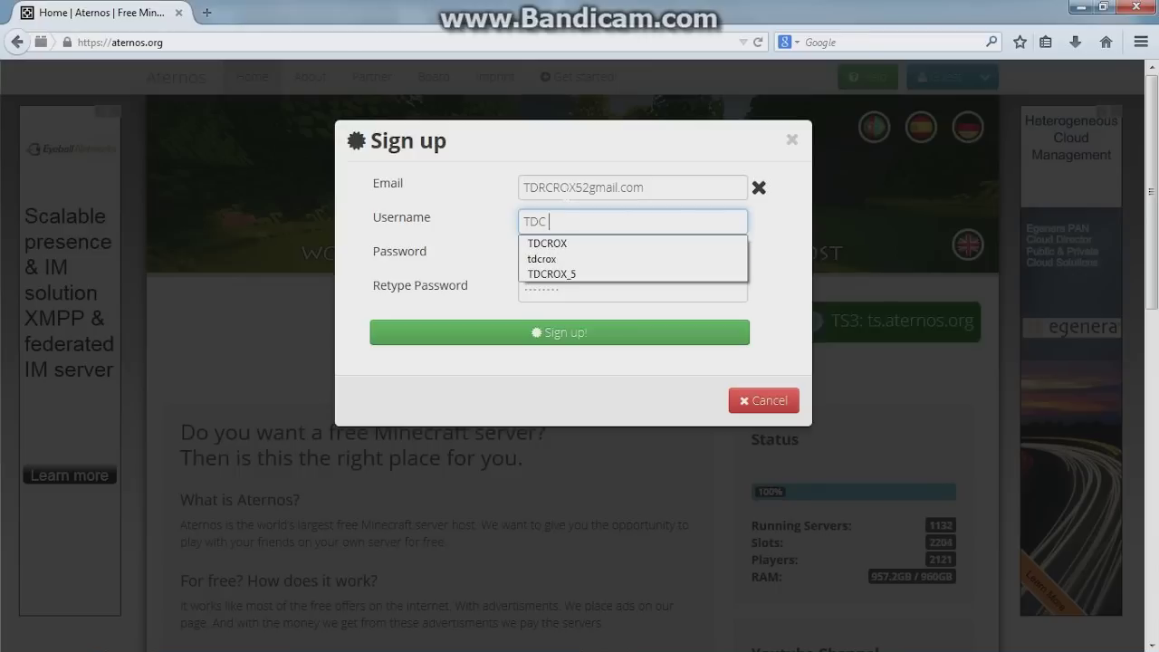
click(582, 244)
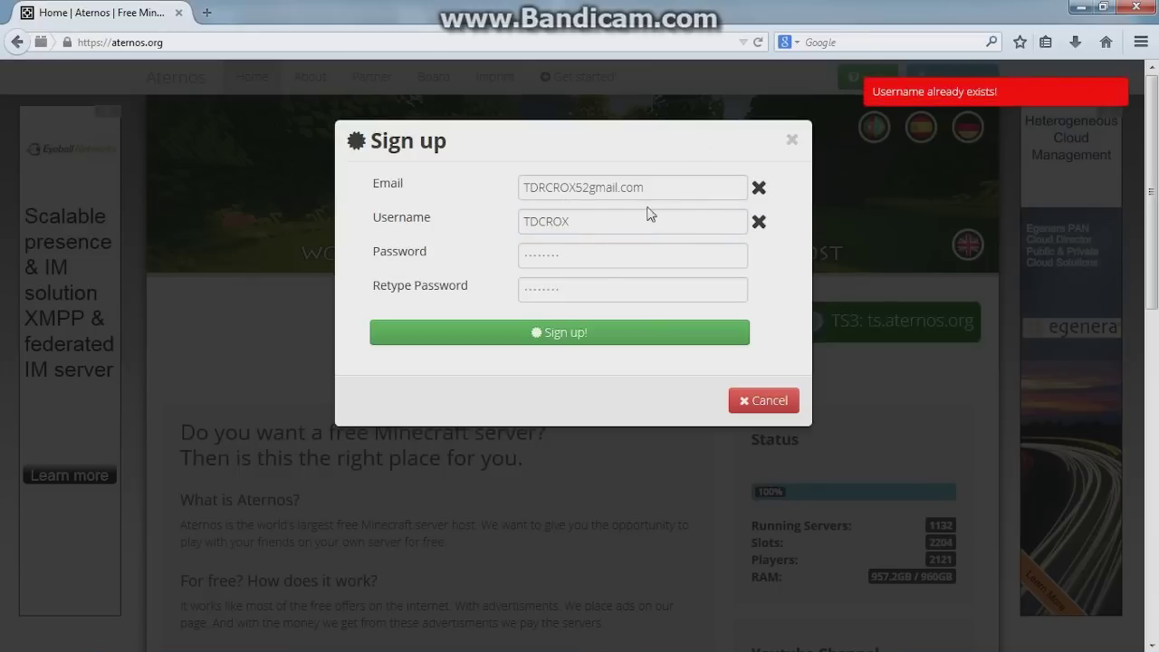
Correct the e-mail, enter the account password twice, then close the form without signing up
click(590, 188)
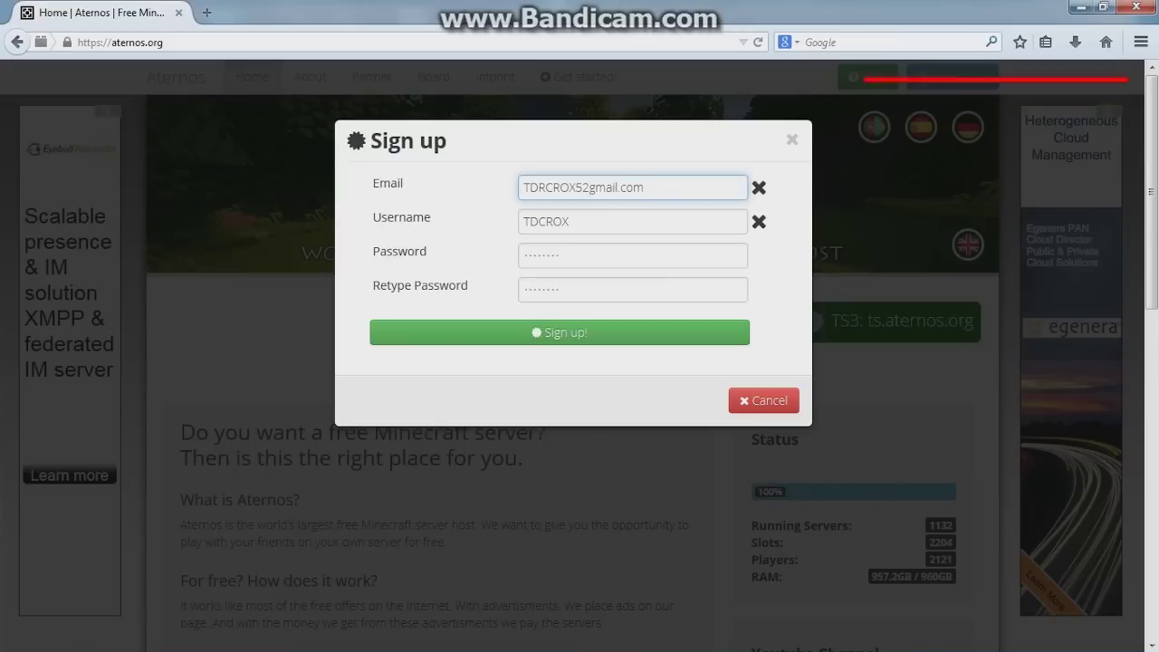
key(BackSpace)
key(BackSpace)
key(BackSpace)
key(BackSpace)
key(BackSpace)
key(BackSpace)
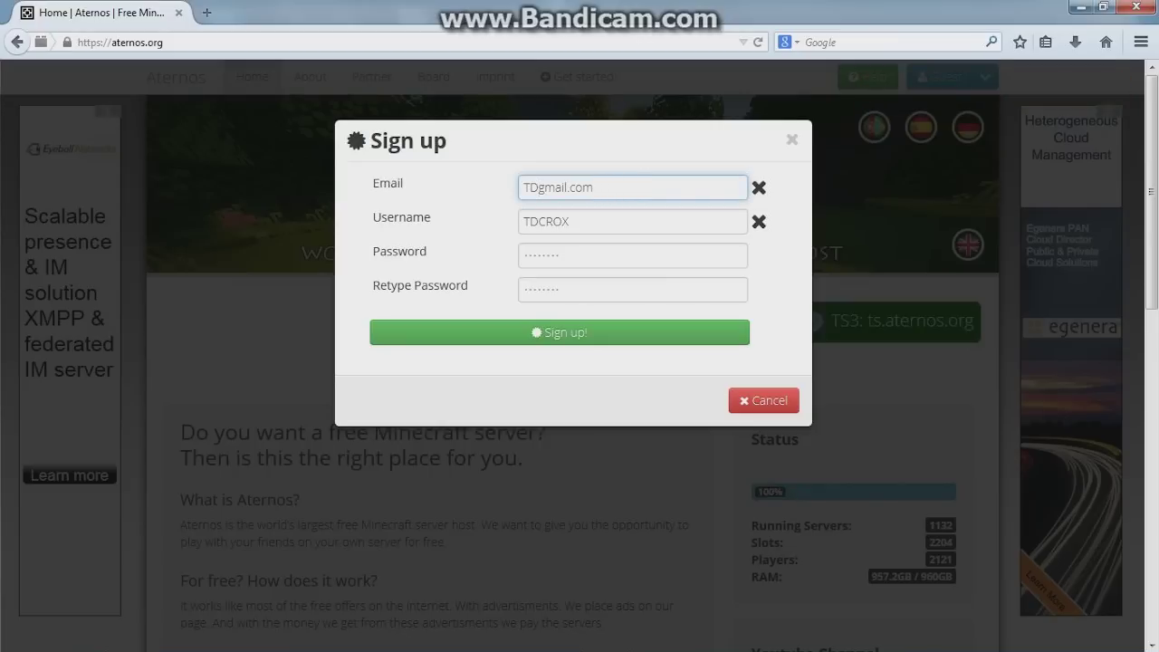
text(c)
key(BackSpace)
text(CROX6)
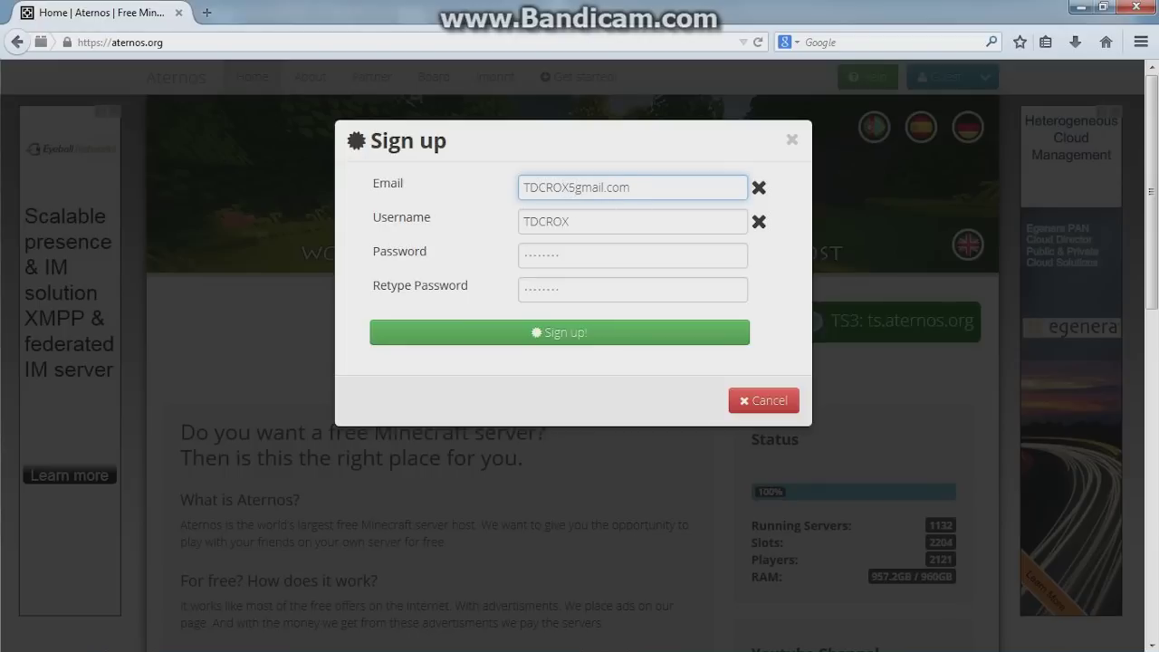
text(*********)
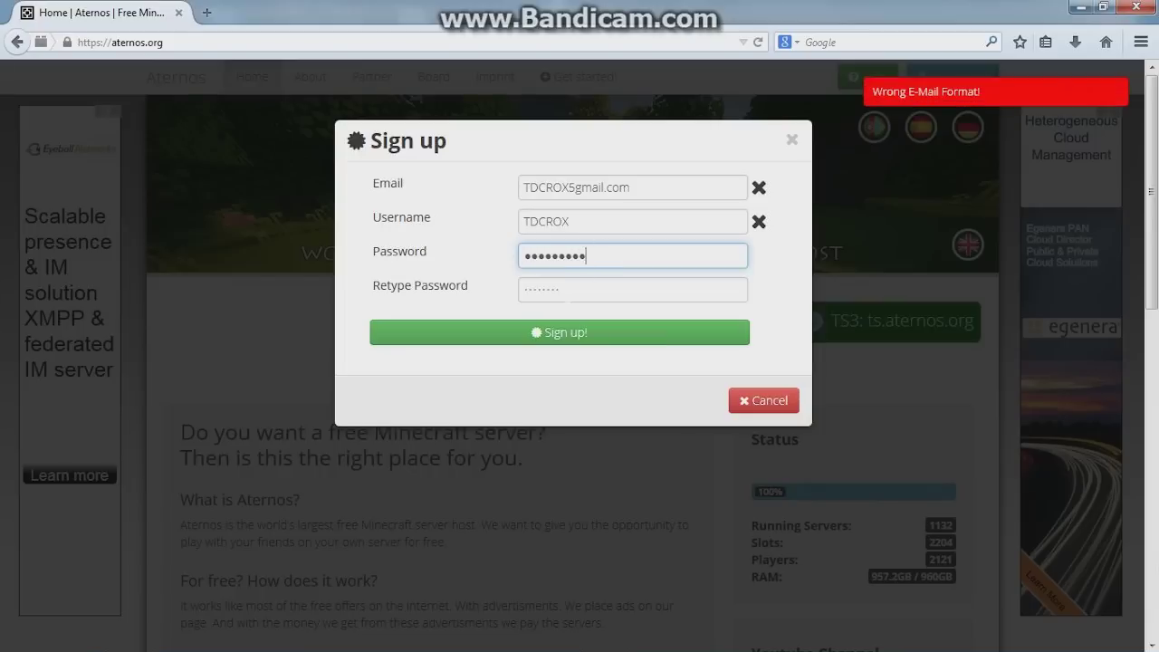
key(Tab)
text(***********)
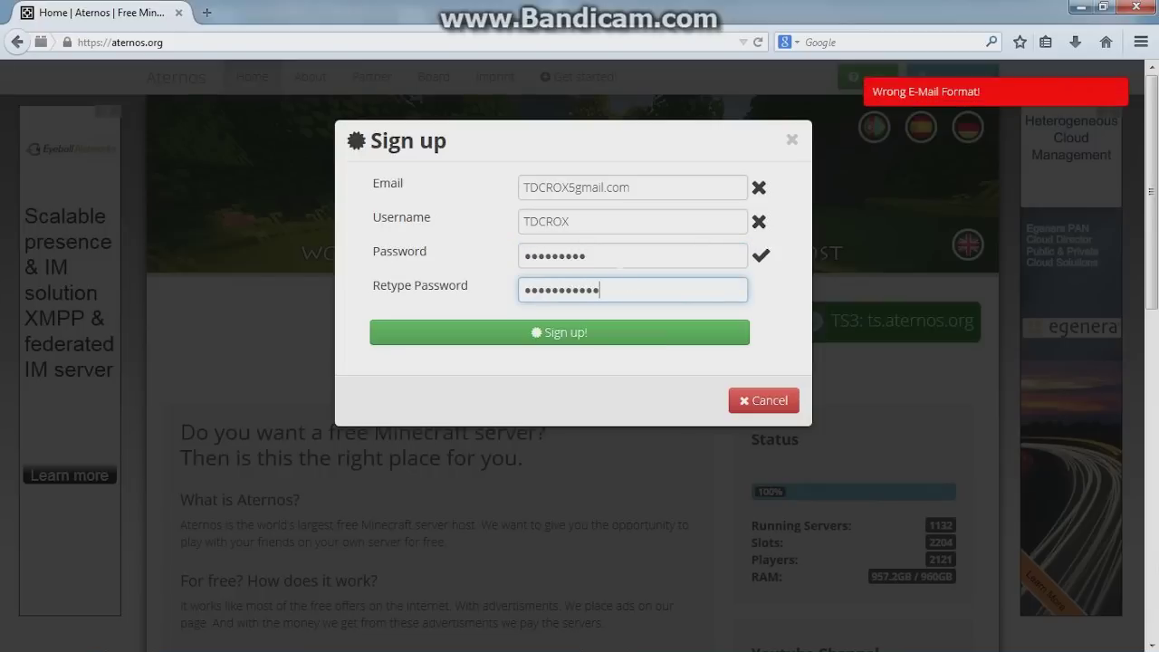
click(629, 263)
text(**)
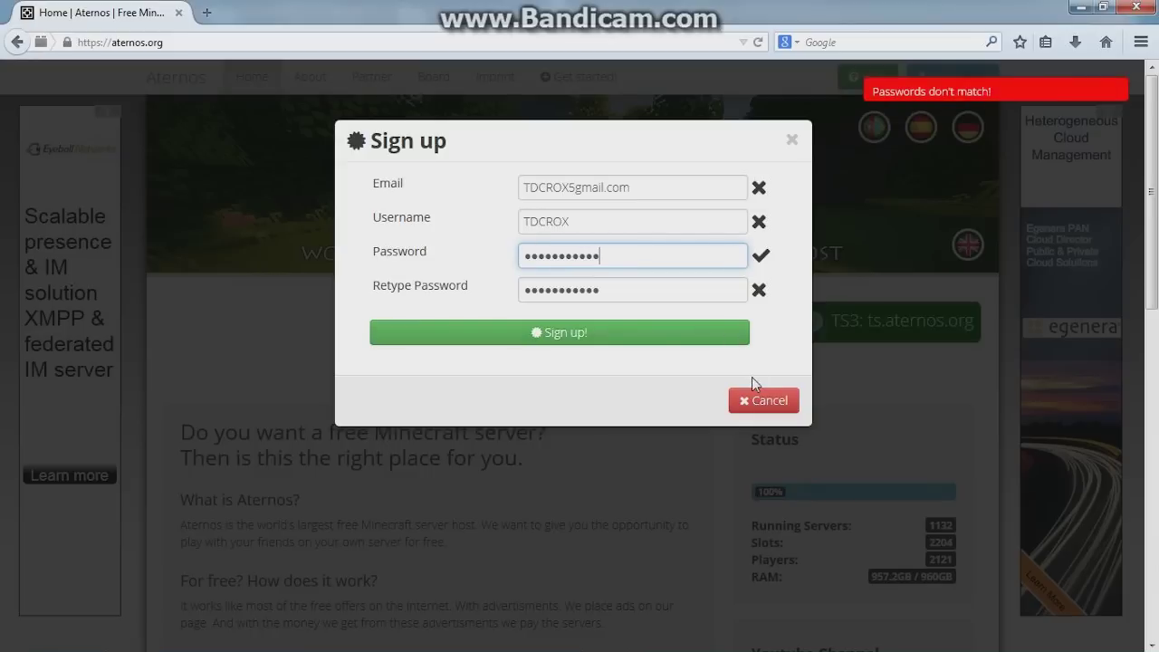
click(790, 142)
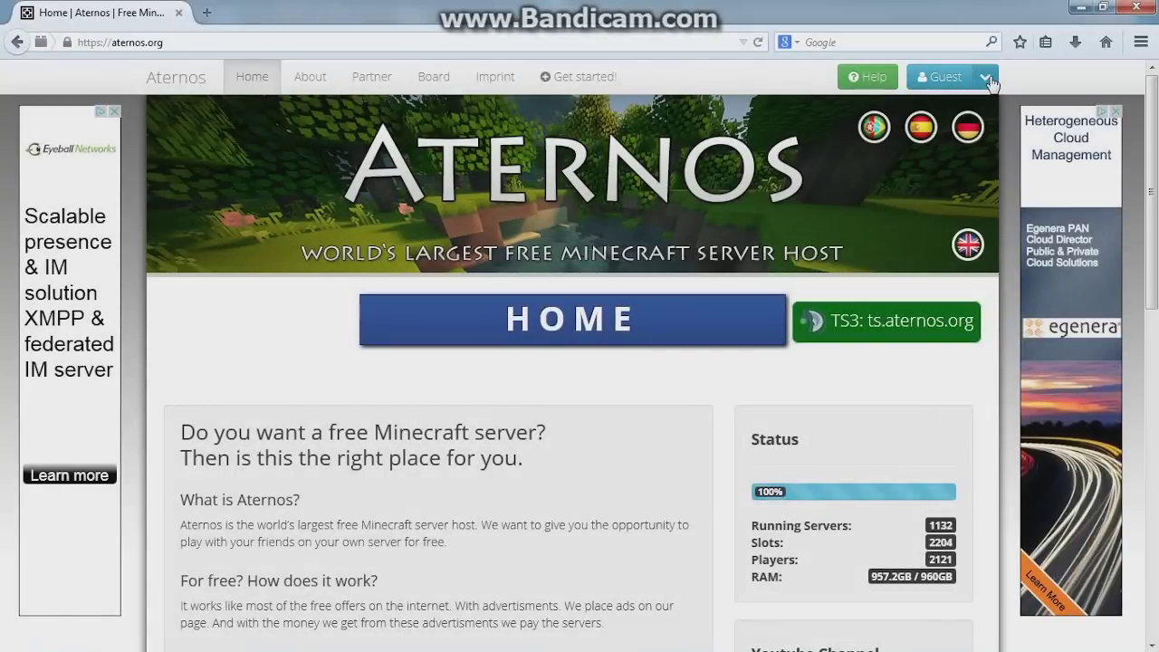
Choose My Server from the account menu to reach the server page
mouse_move(882, 646)
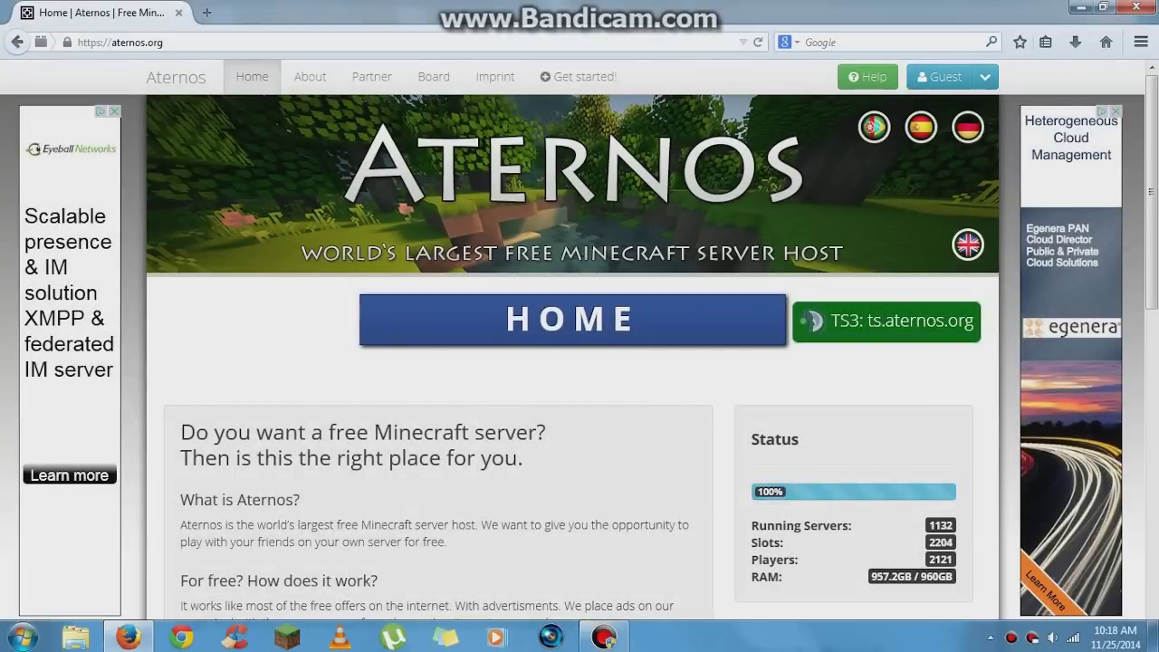
mouse_move(579, 647)
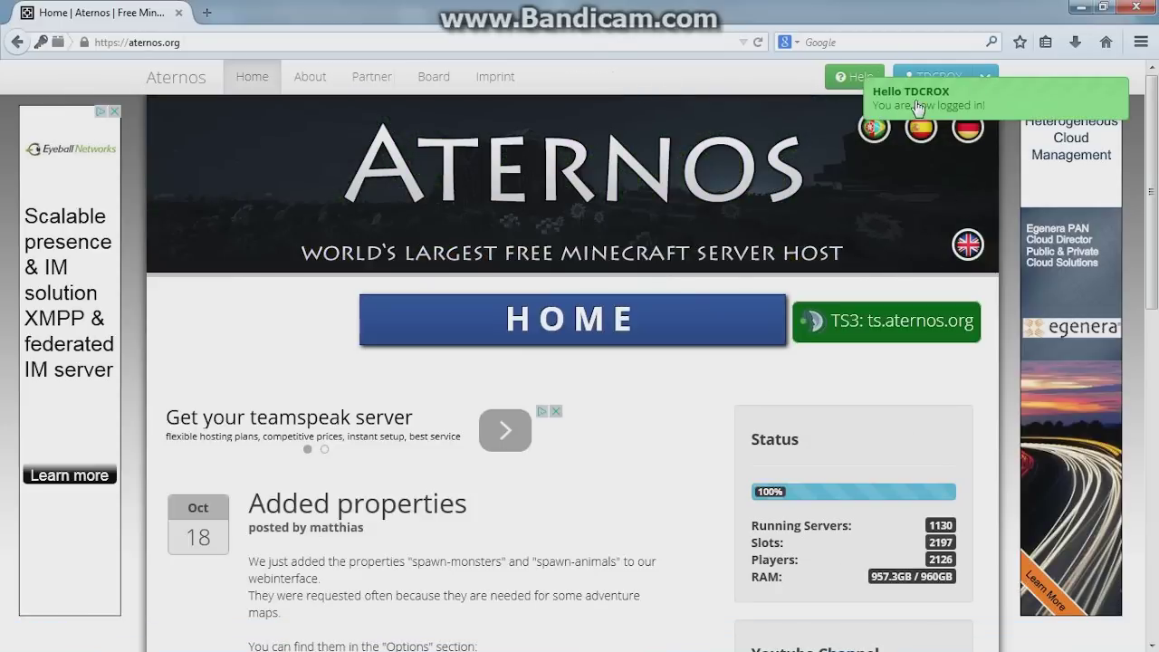
click(993, 83)
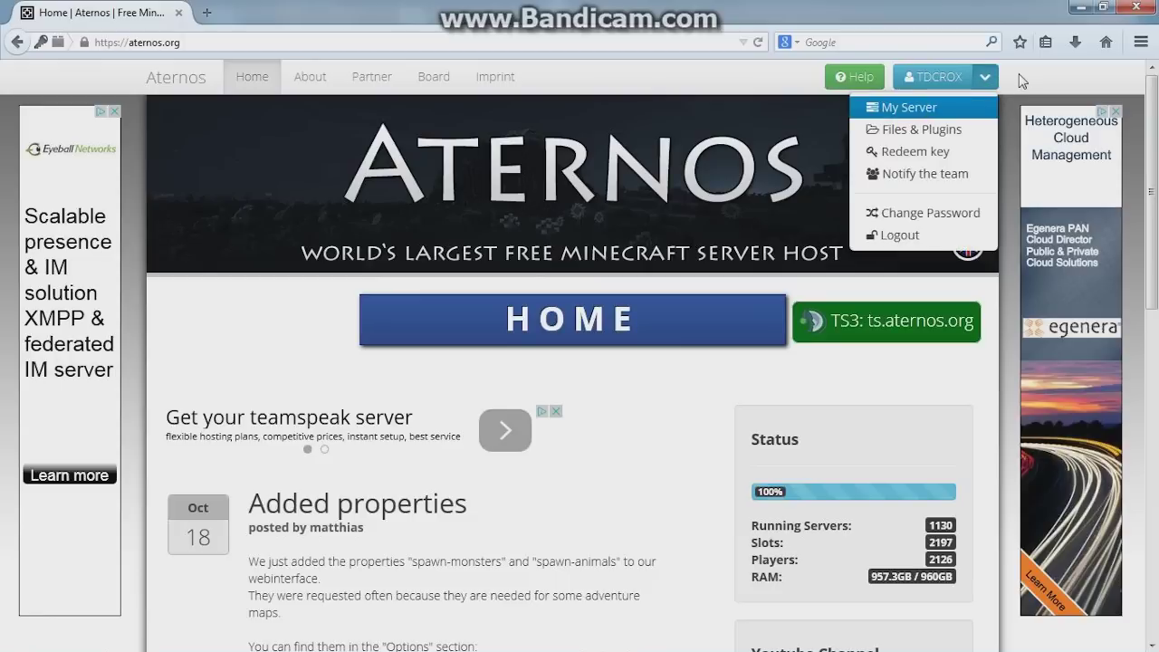
click(993, 79)
click(995, 82)
click(932, 116)
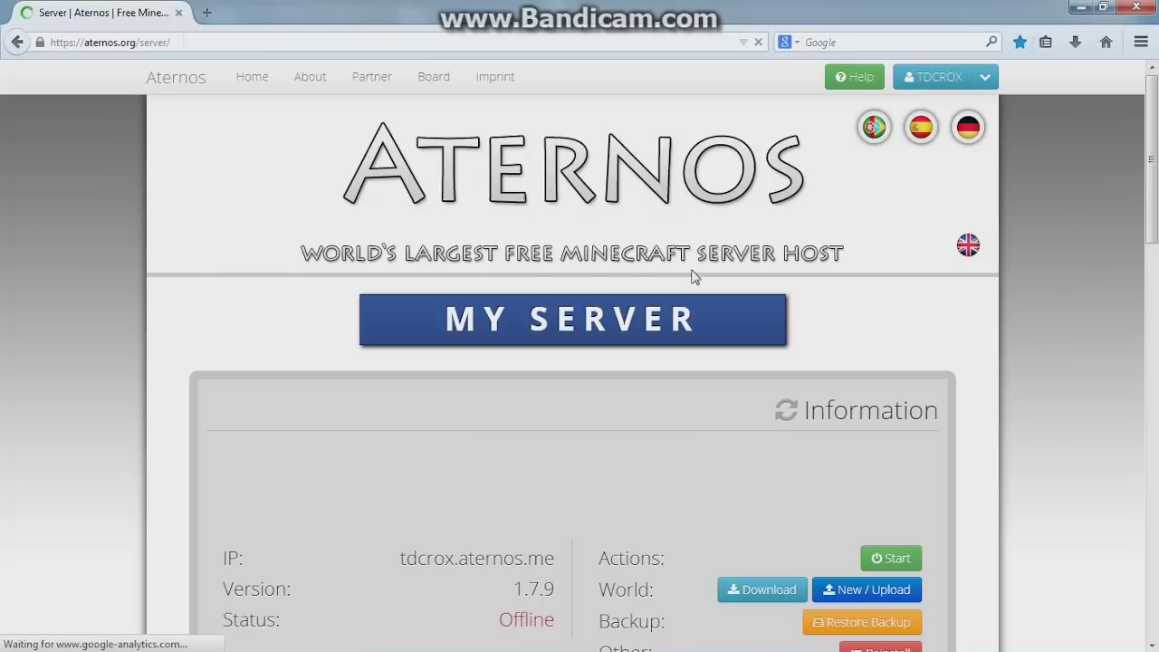
scroll(1037, 335, down, 5)
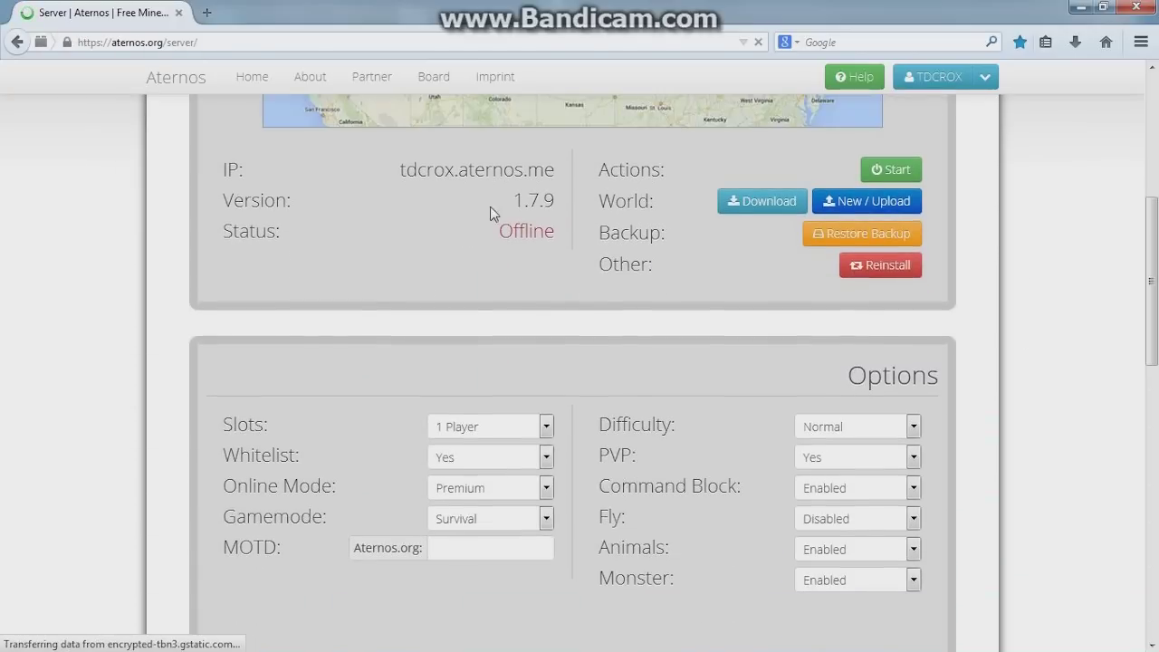
drag(560, 201, 531, 201)
click(585, 258)
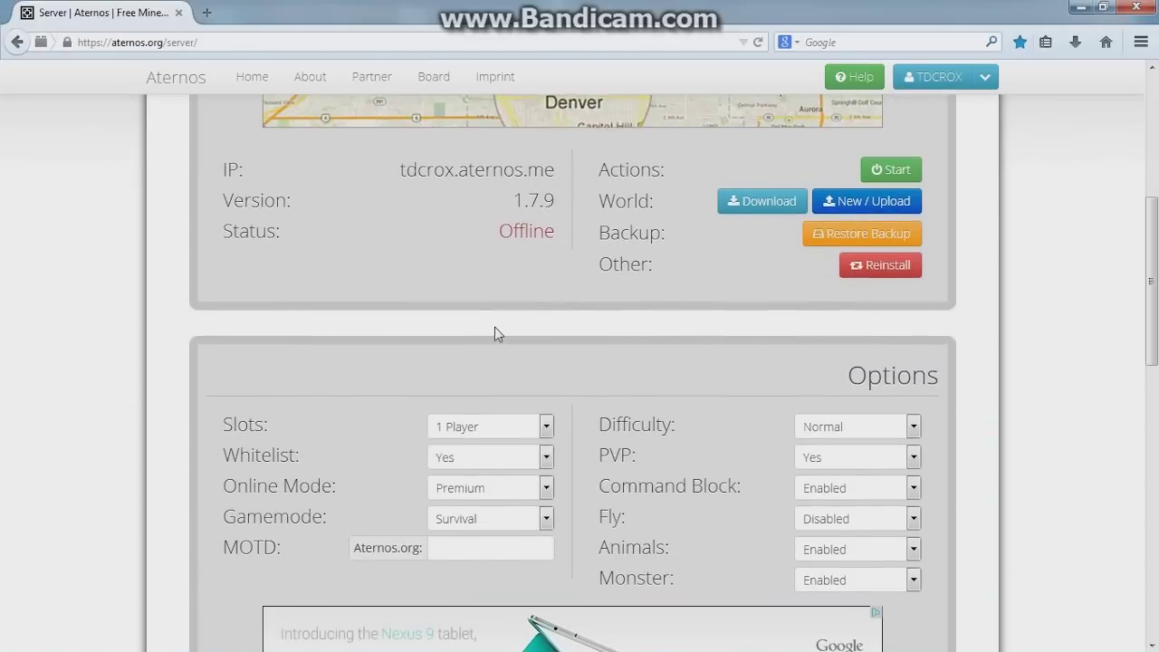
scroll(470, 348, down, 5)
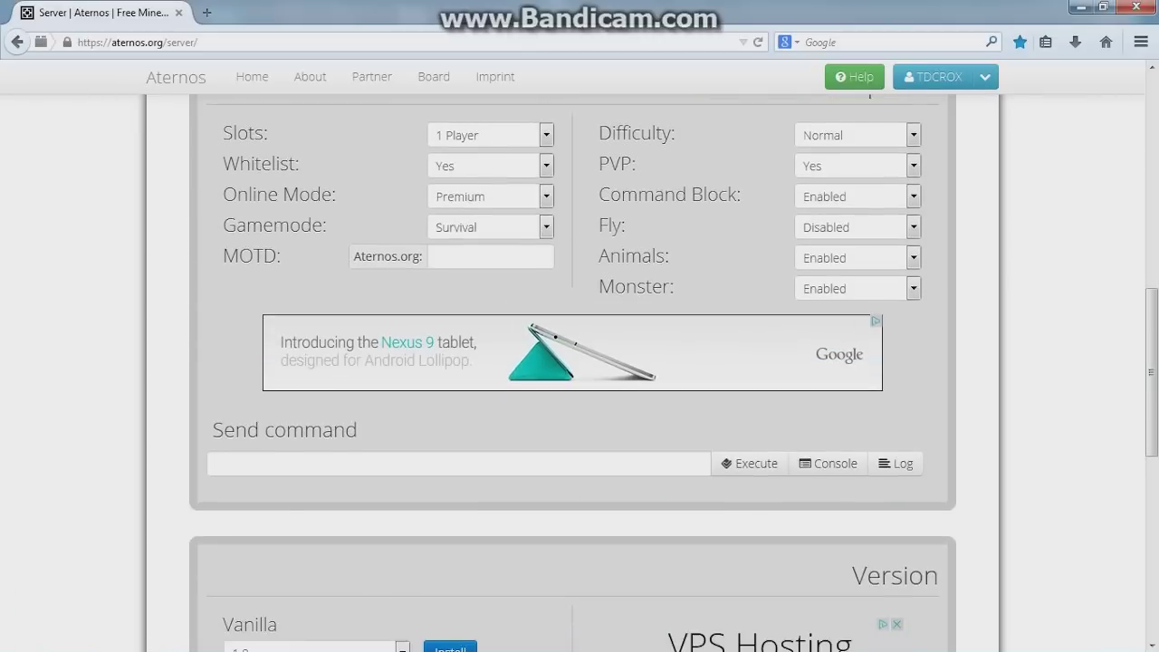
click(403, 460)
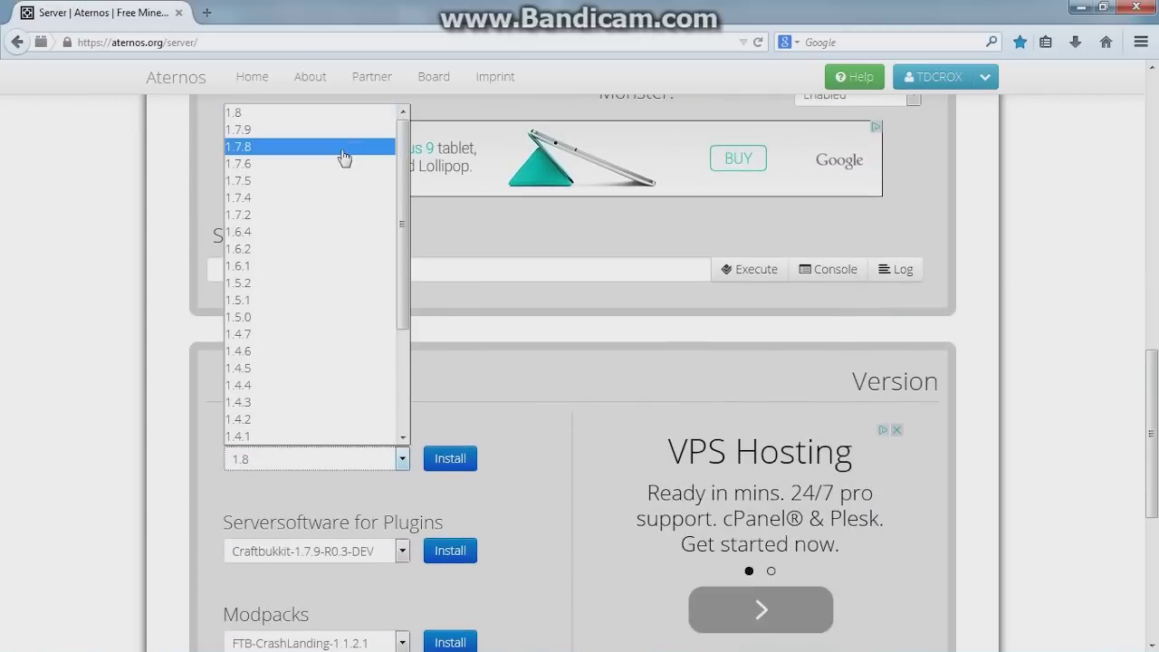
click(607, 340)
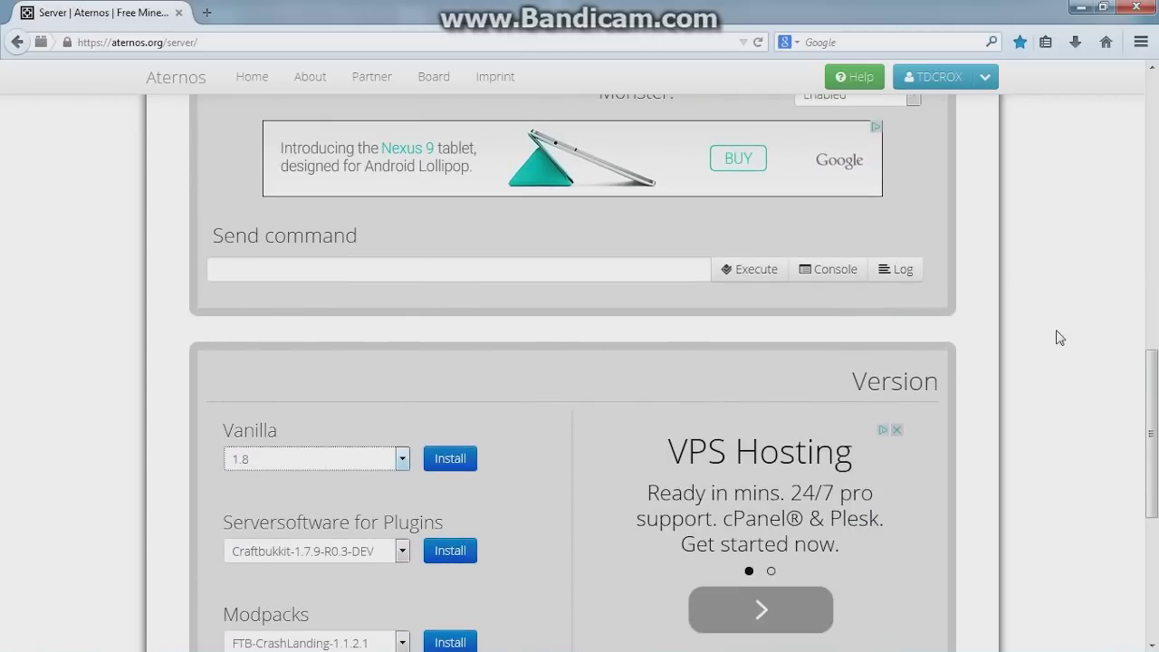
scroll(1055, 335, up, 6)
scroll(1046, 312, up, 3)
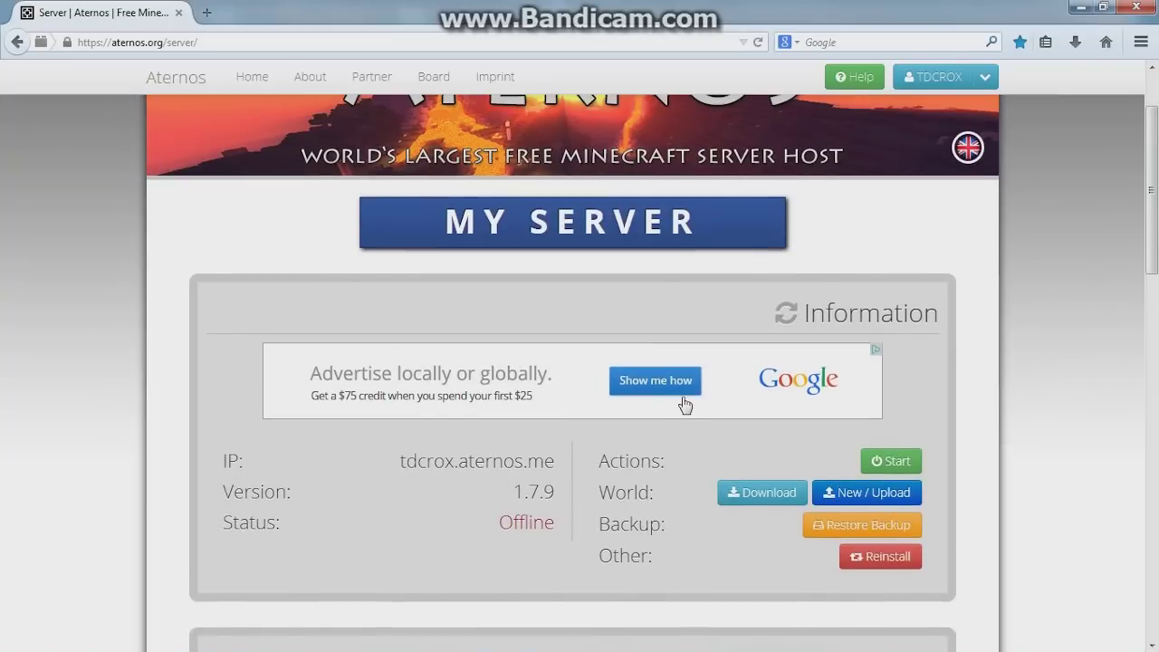
drag(555, 461, 440, 466)
click(392, 466)
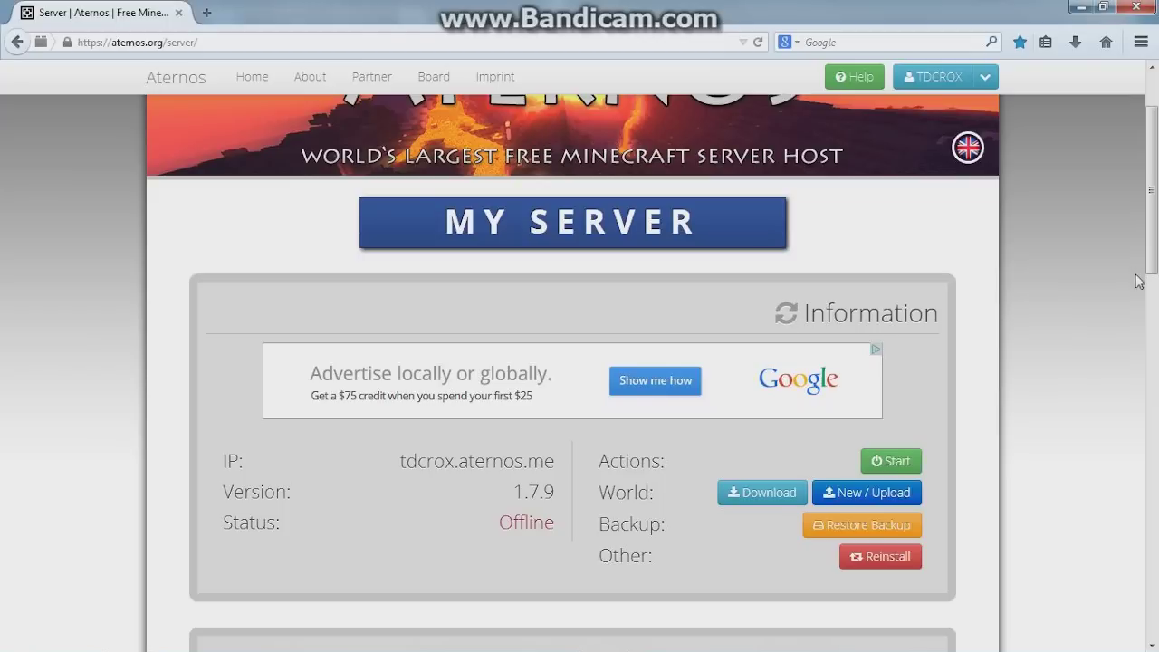
scroll(1078, 321, down, 3)
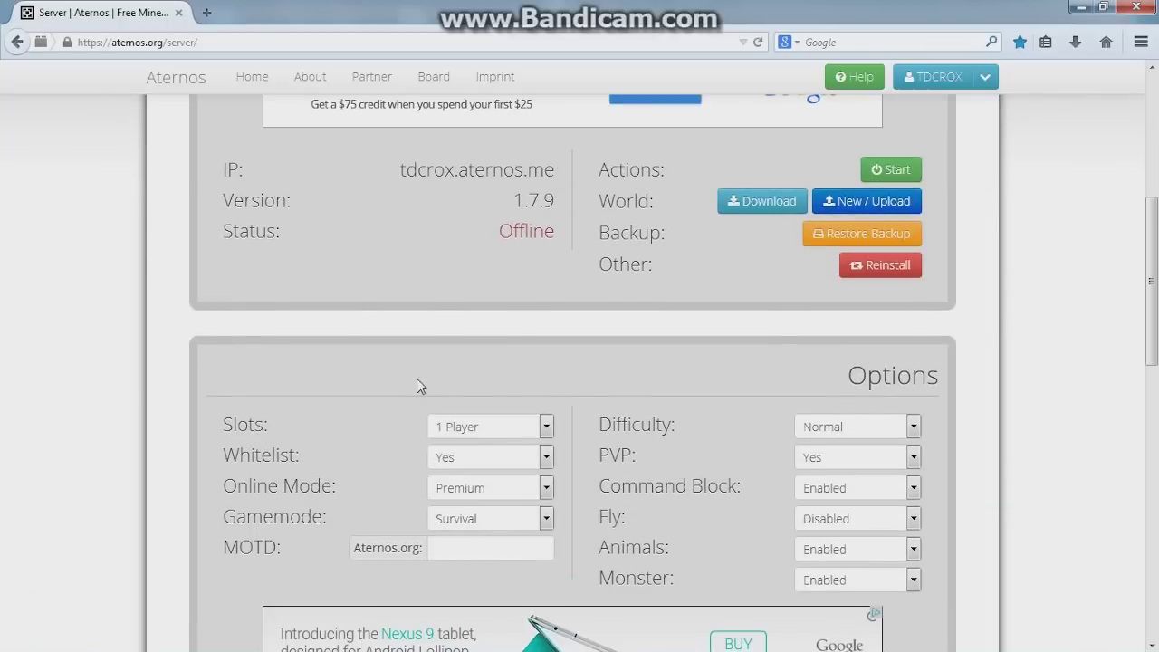
click(547, 427)
click(548, 426)
click(549, 461)
click(552, 471)
click(547, 488)
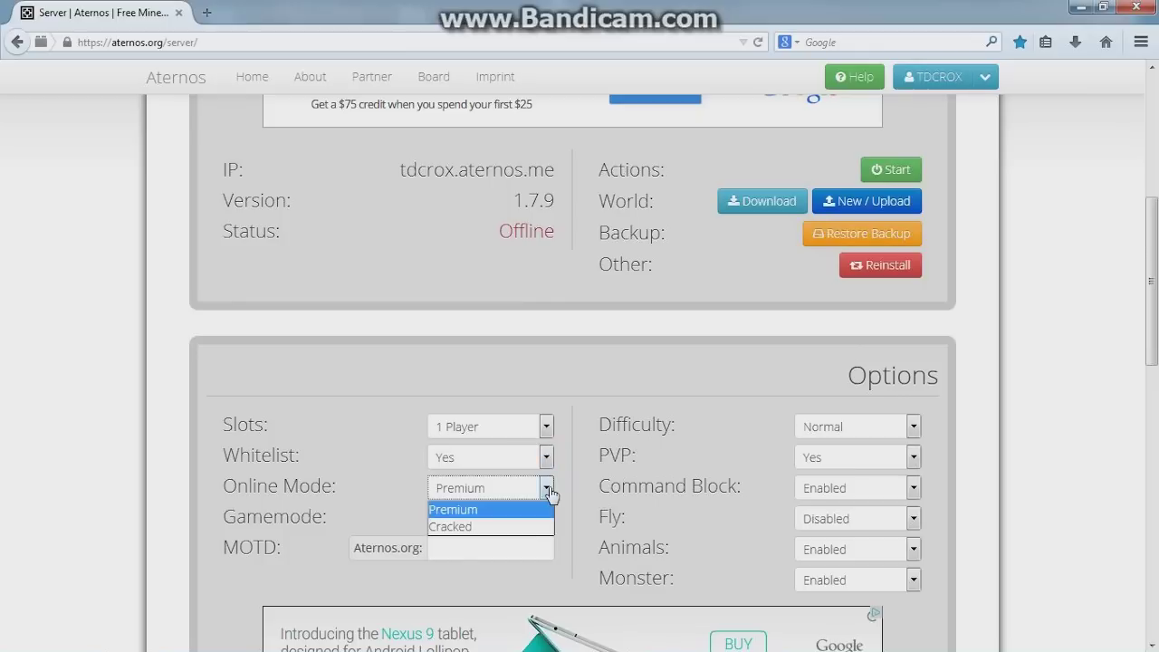
click(547, 488)
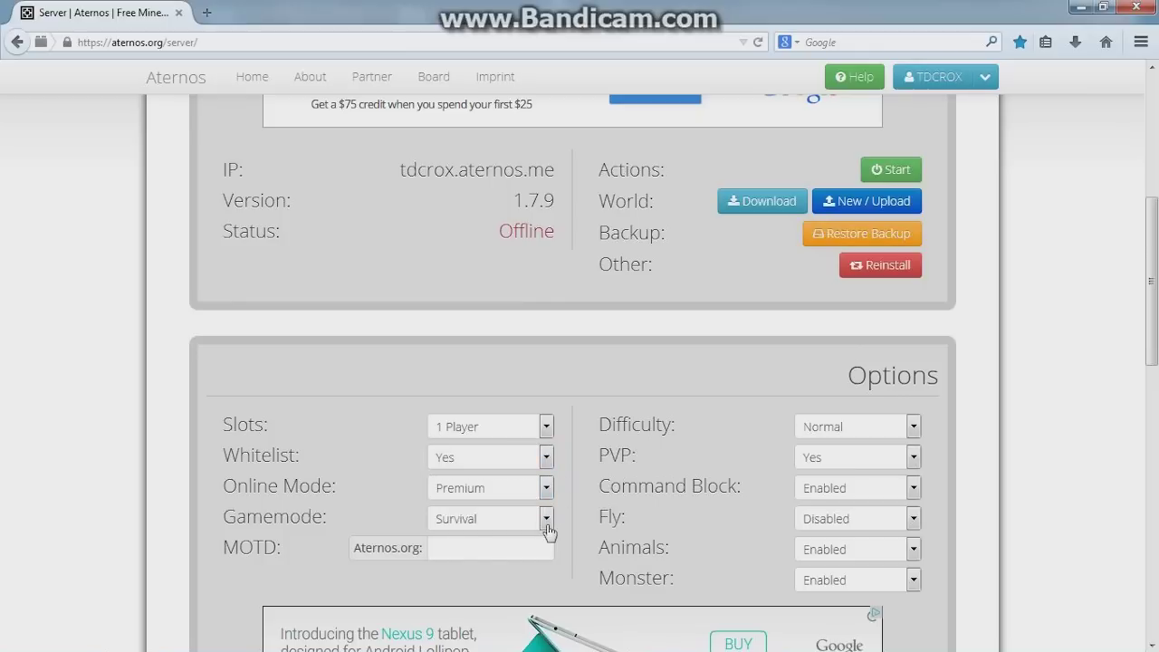
click(546, 518)
click(558, 514)
click(547, 518)
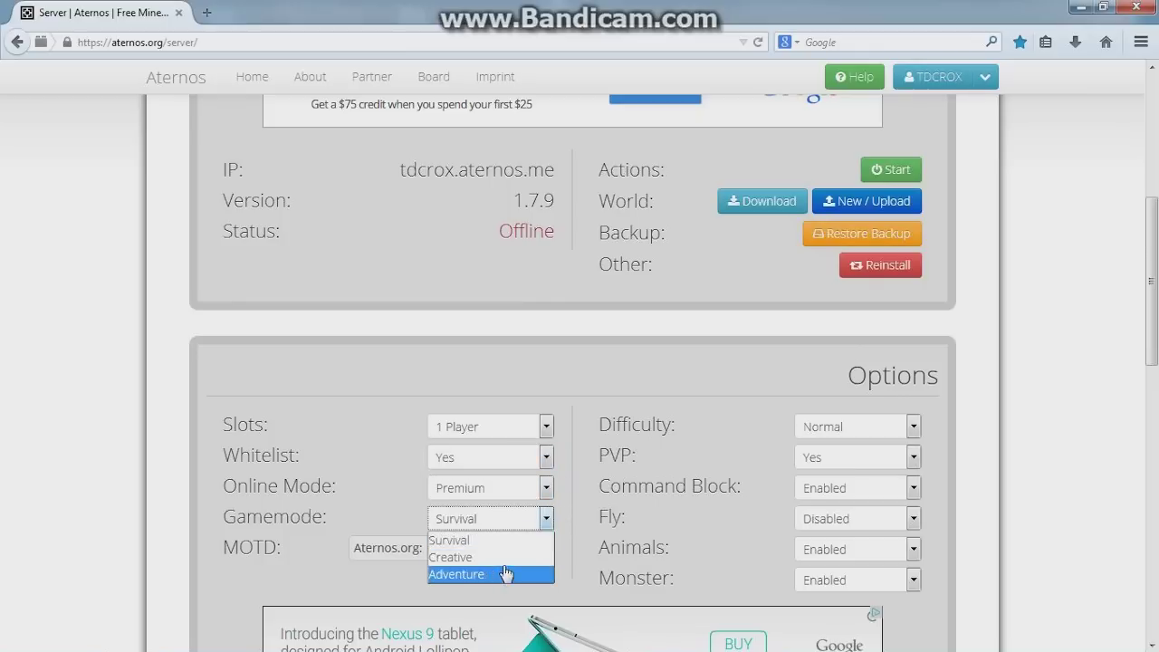
click(562, 512)
click(914, 426)
click(936, 432)
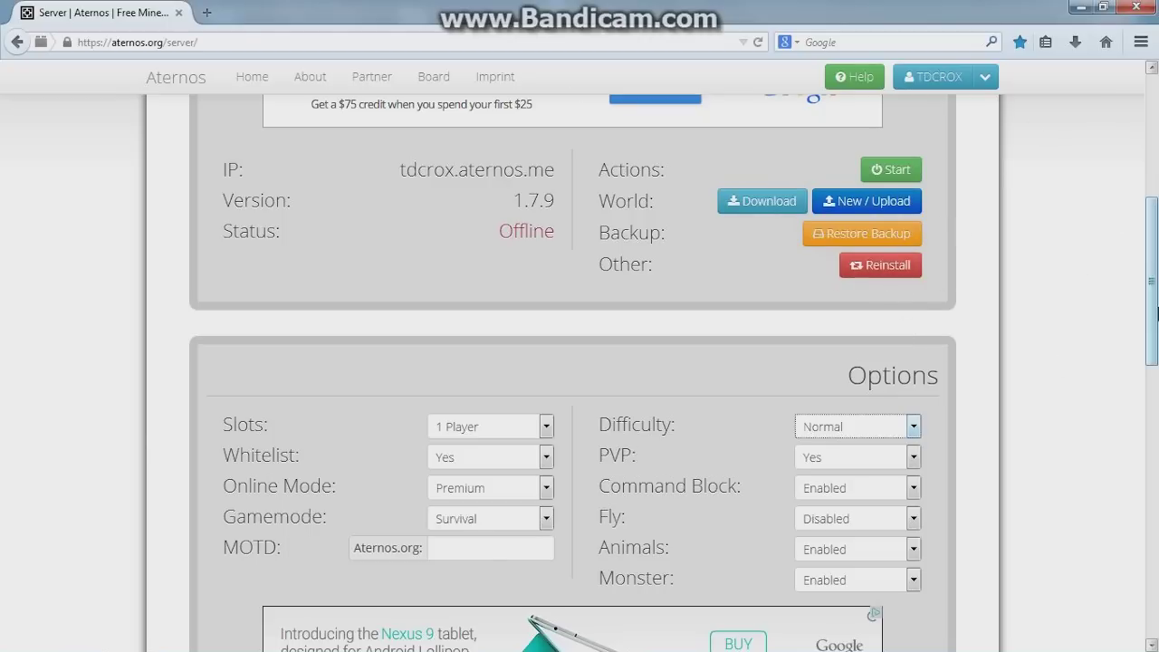
Review the Serversoftware, Modpacks and Vanilla version lists without changing the version
scroll(1151, 335, down, 3)
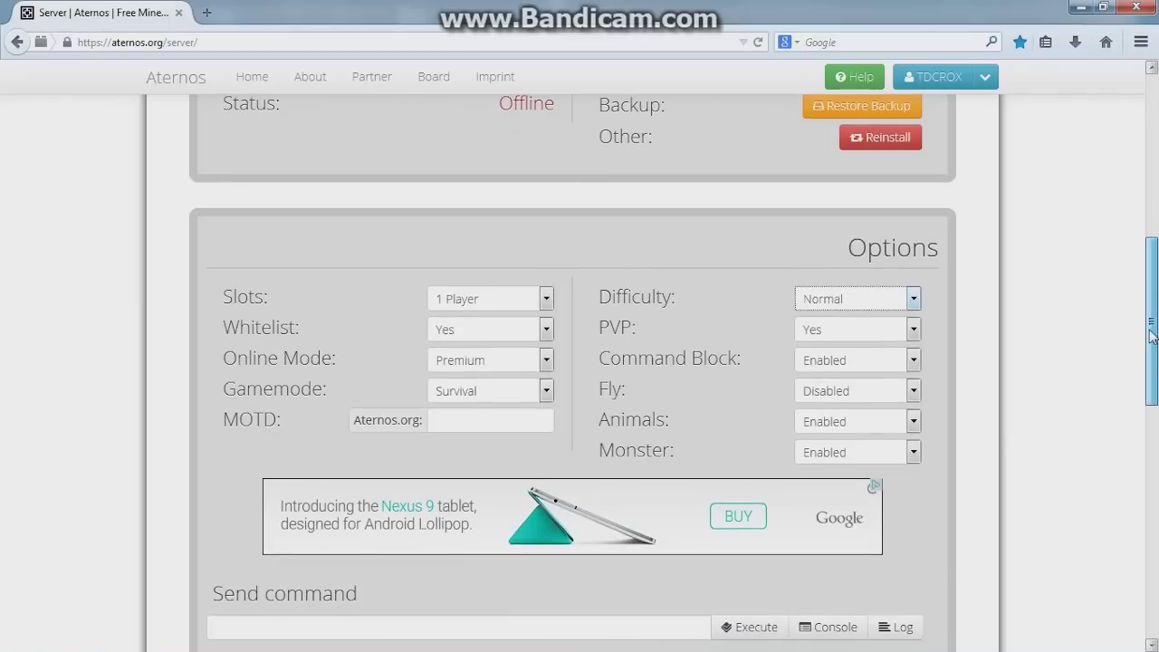
drag(1151, 335, 1143, 456)
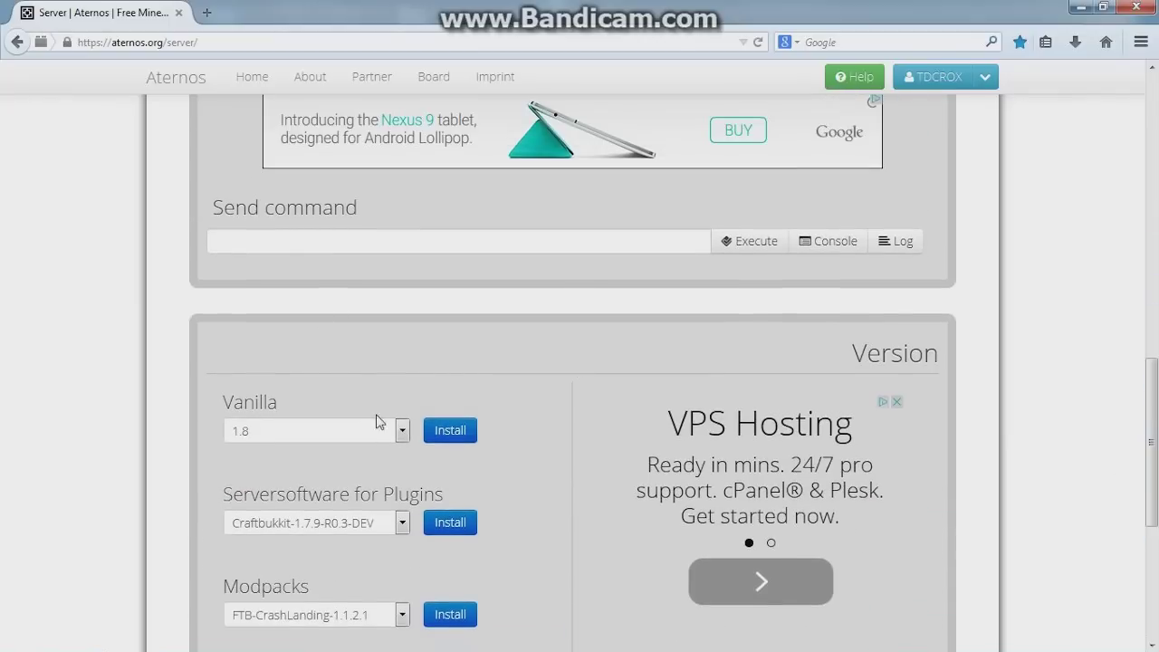
scroll(378, 422, down, 4)
click(402, 338)
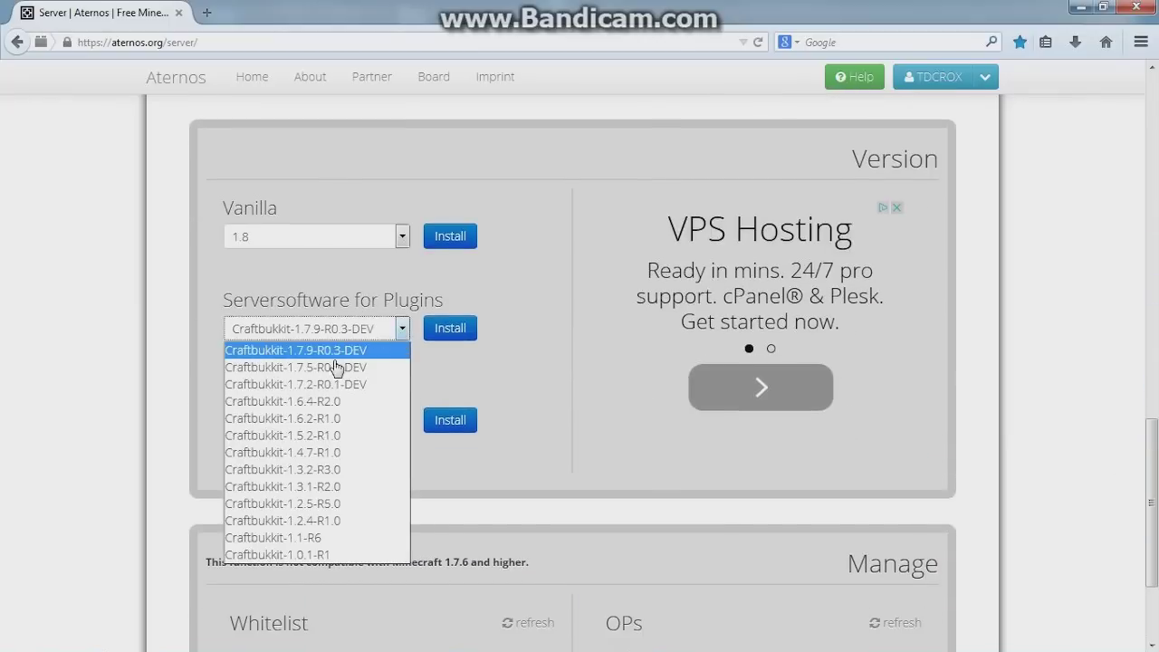
click(450, 391)
click(387, 425)
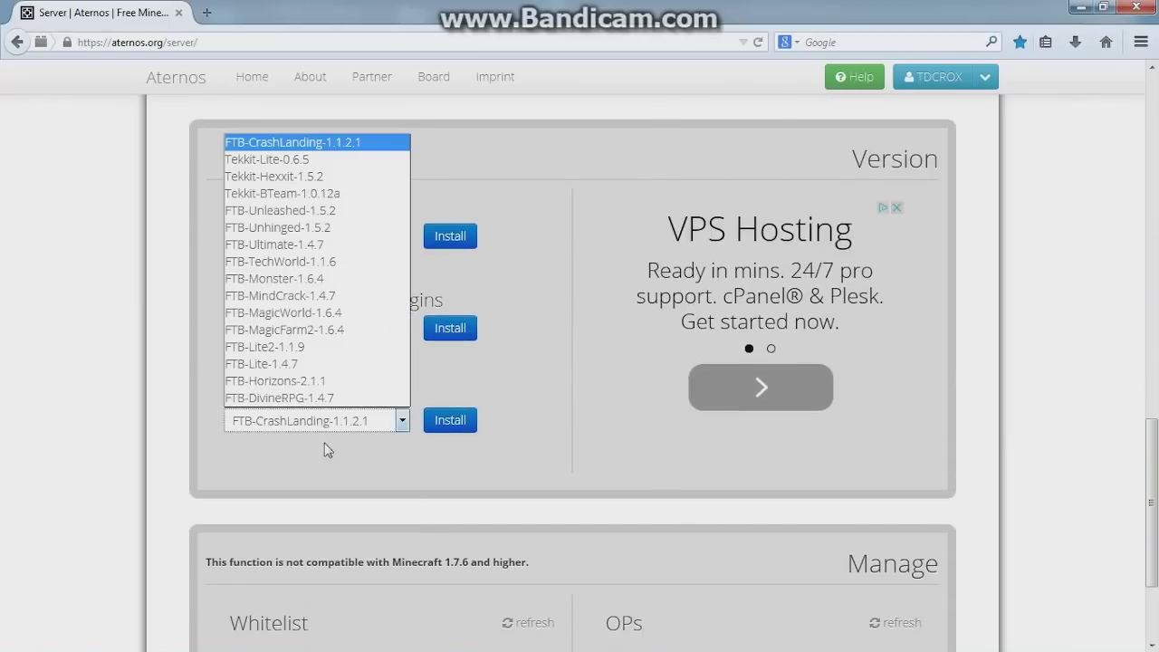
click(475, 395)
click(403, 237)
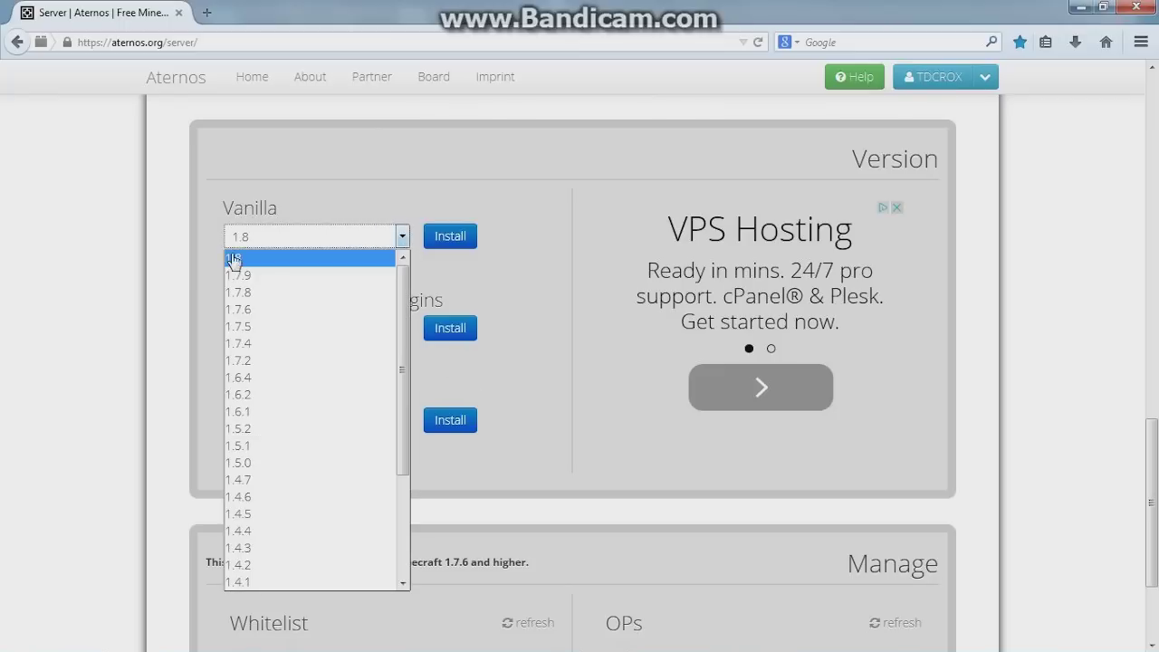
click(570, 225)
Click into the whitelist name field, then scroll back to the top
scroll(530, 298, down, 2)
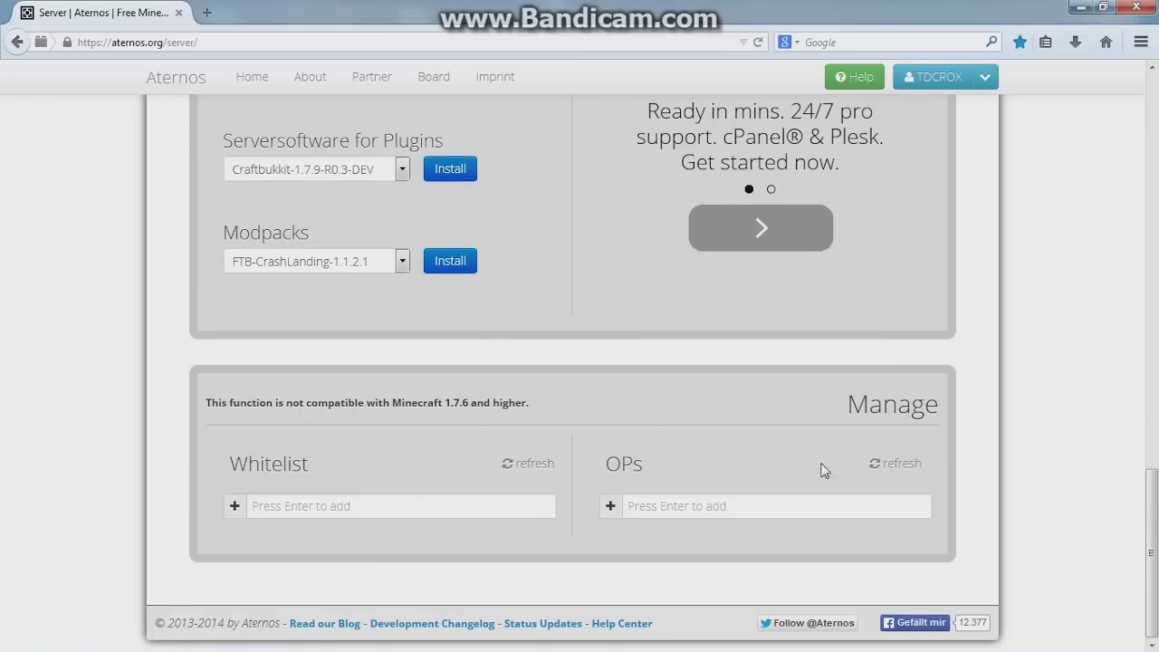
drag(1153, 495, 1132, 527)
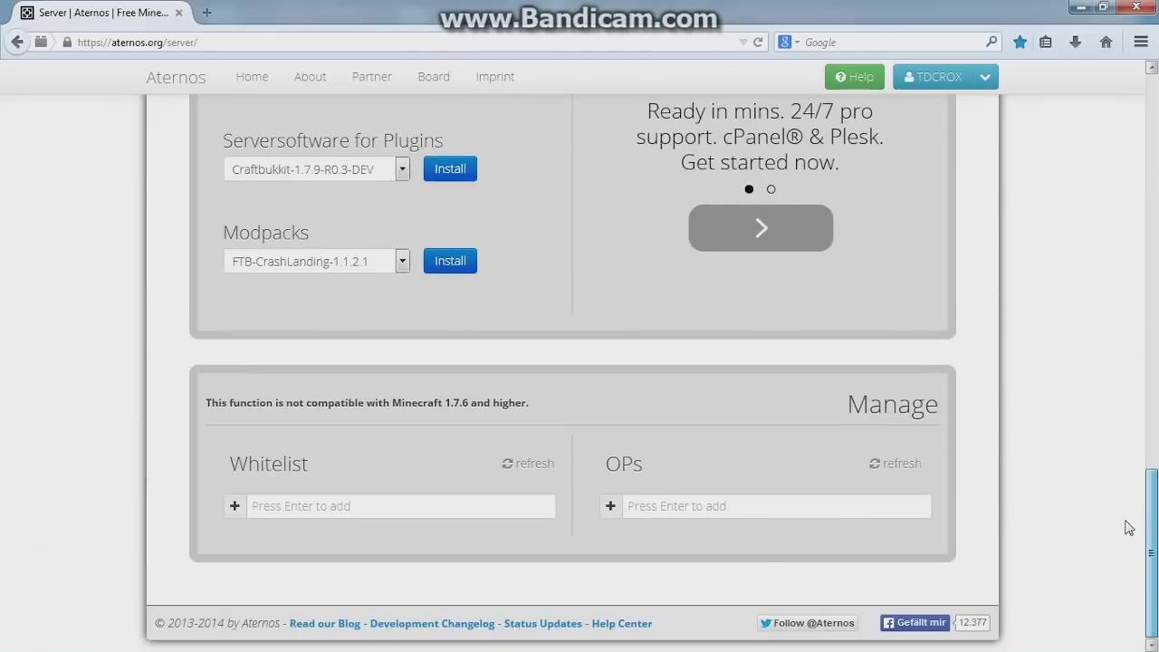
click(282, 504)
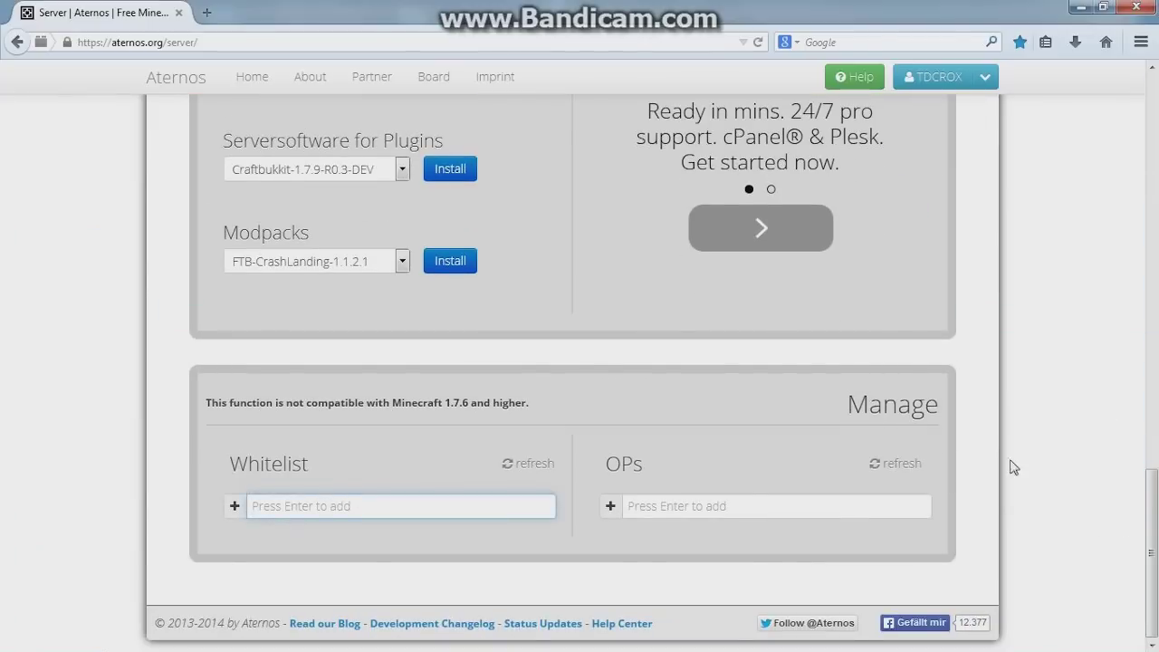
drag(1151, 552, 1068, 86)
Go to the server's Files & Plugins page from the account menu
click(985, 76)
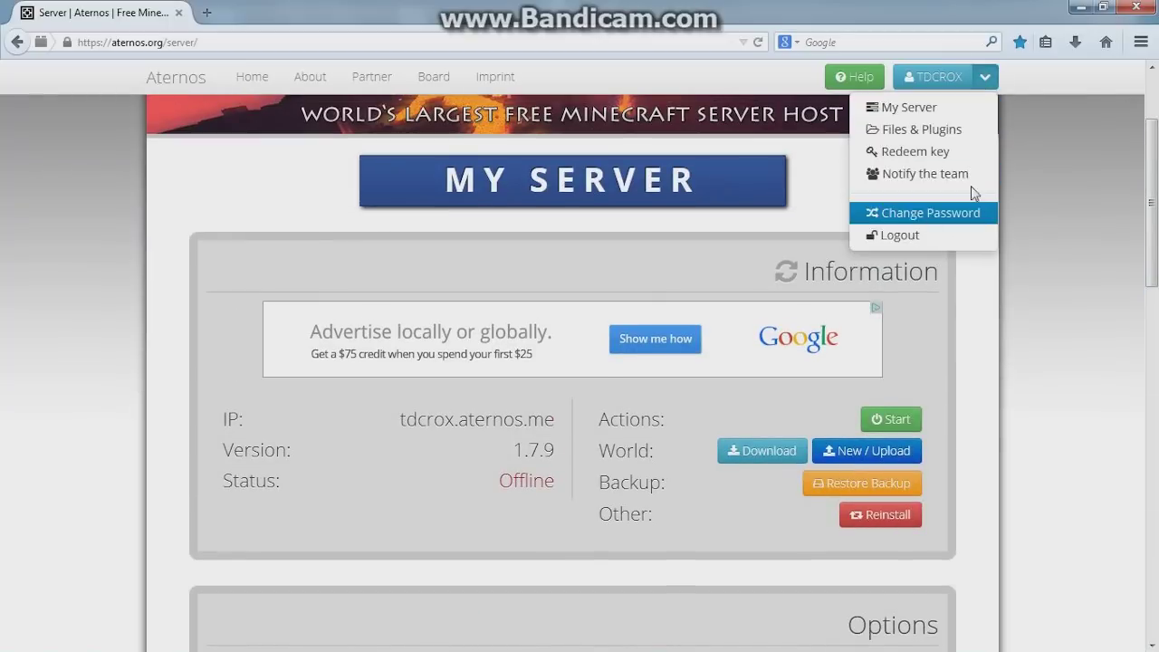
click(992, 77)
click(994, 79)
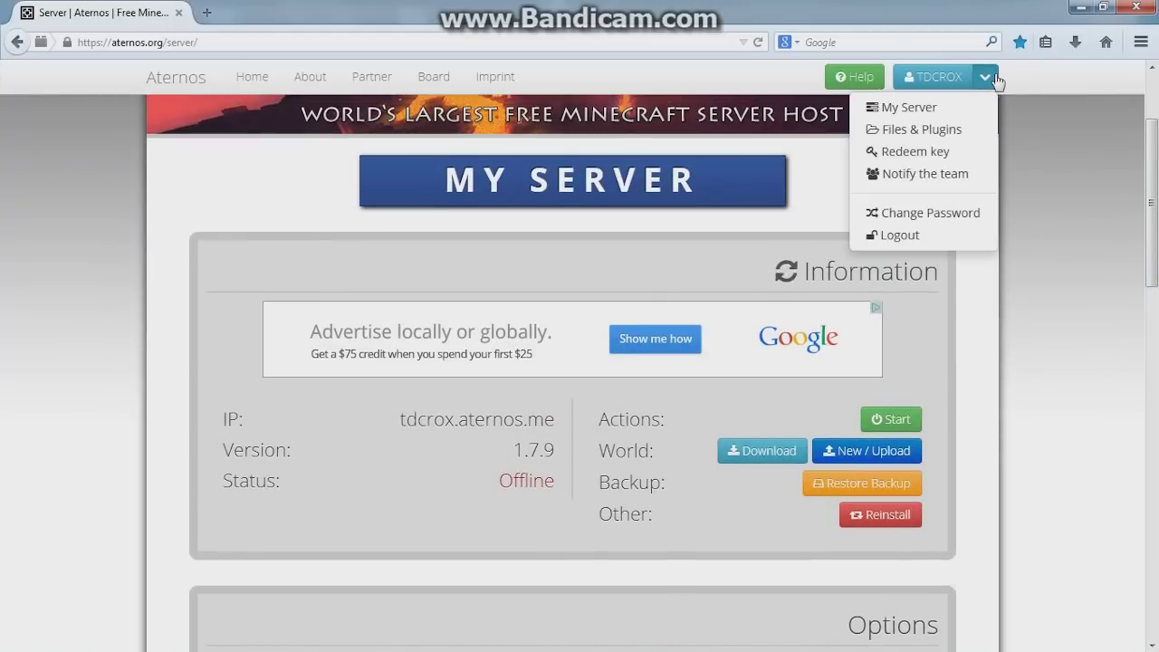
click(962, 132)
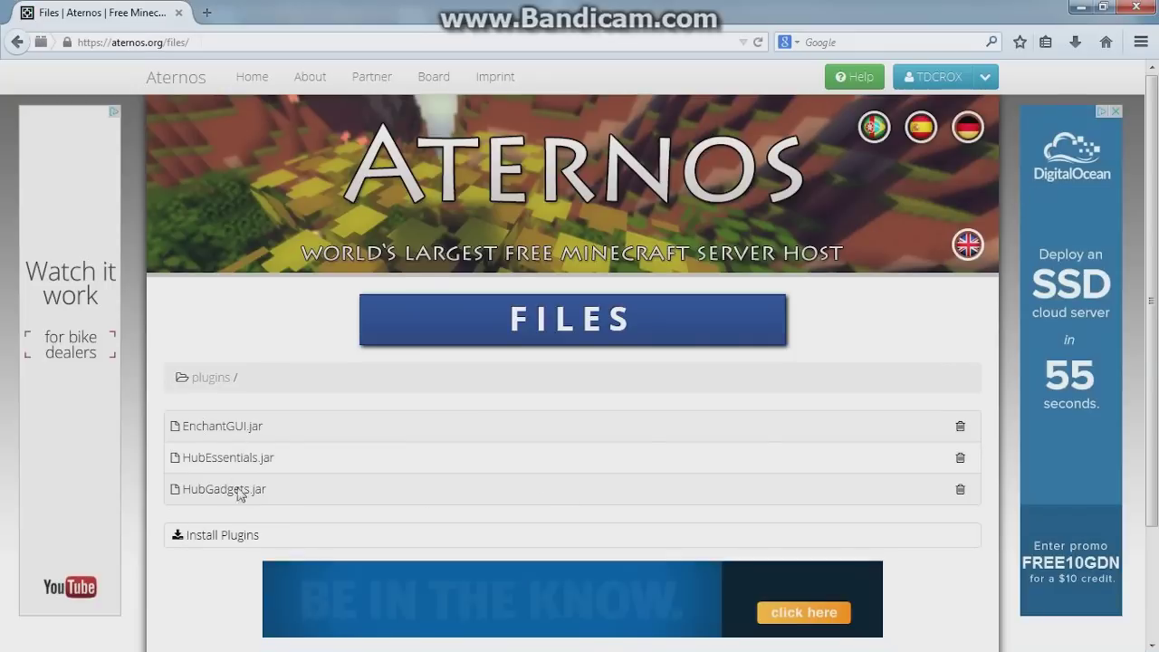
Search the installable plugins for 'hub', then close the plugin list
click(240, 536)
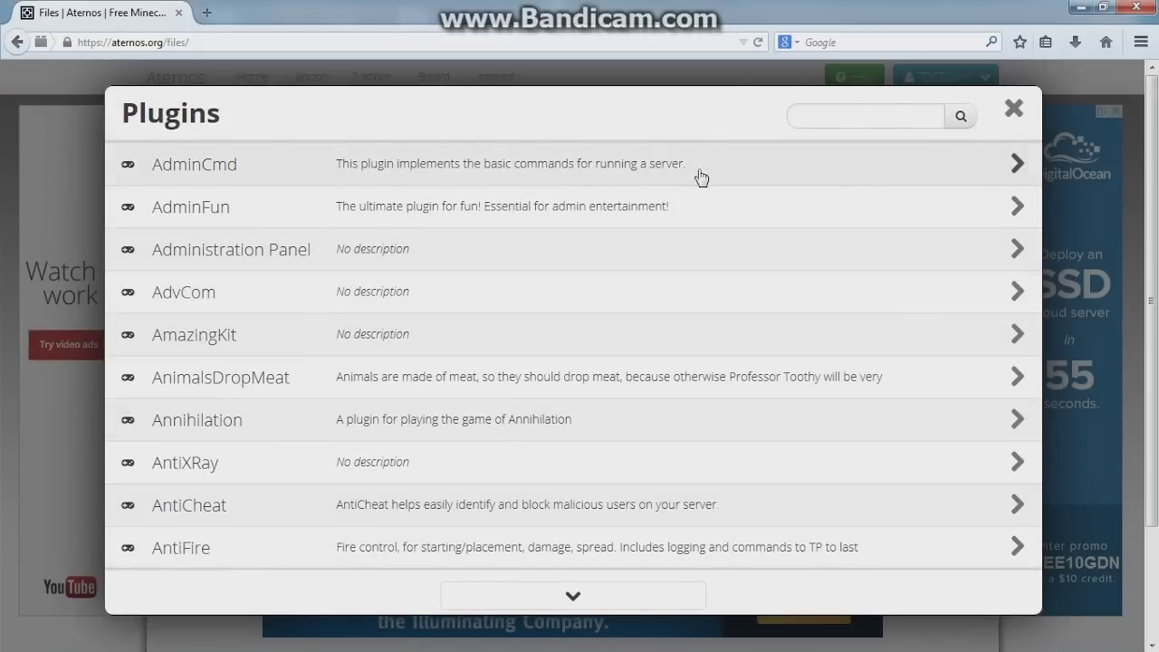
click(805, 116)
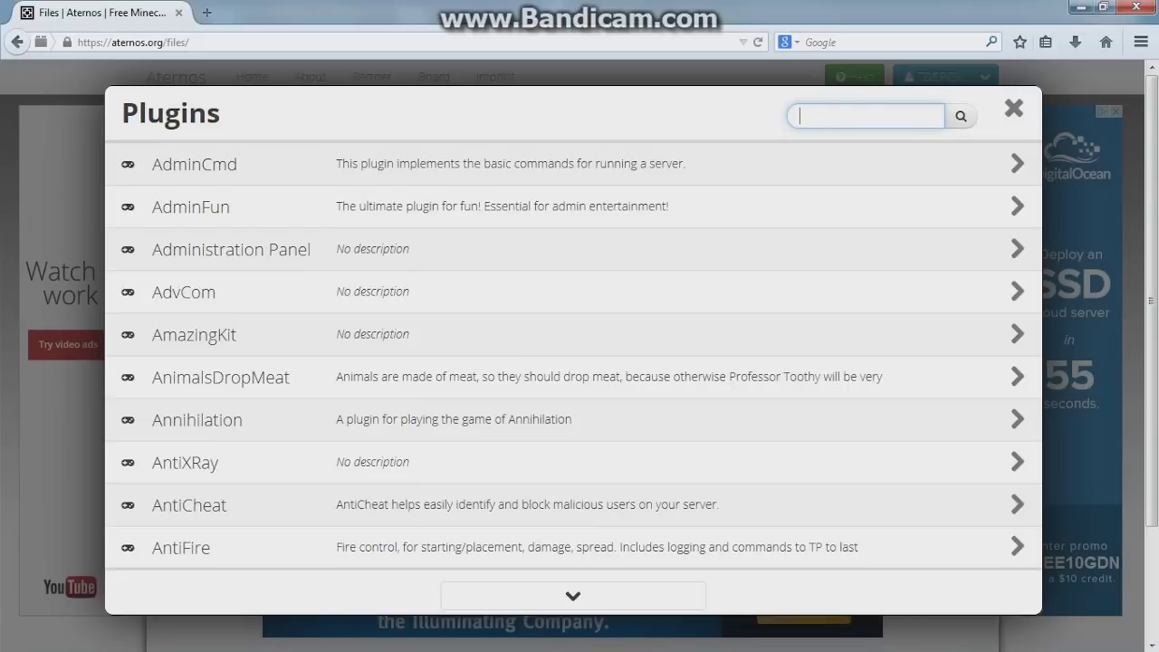
text(hub)
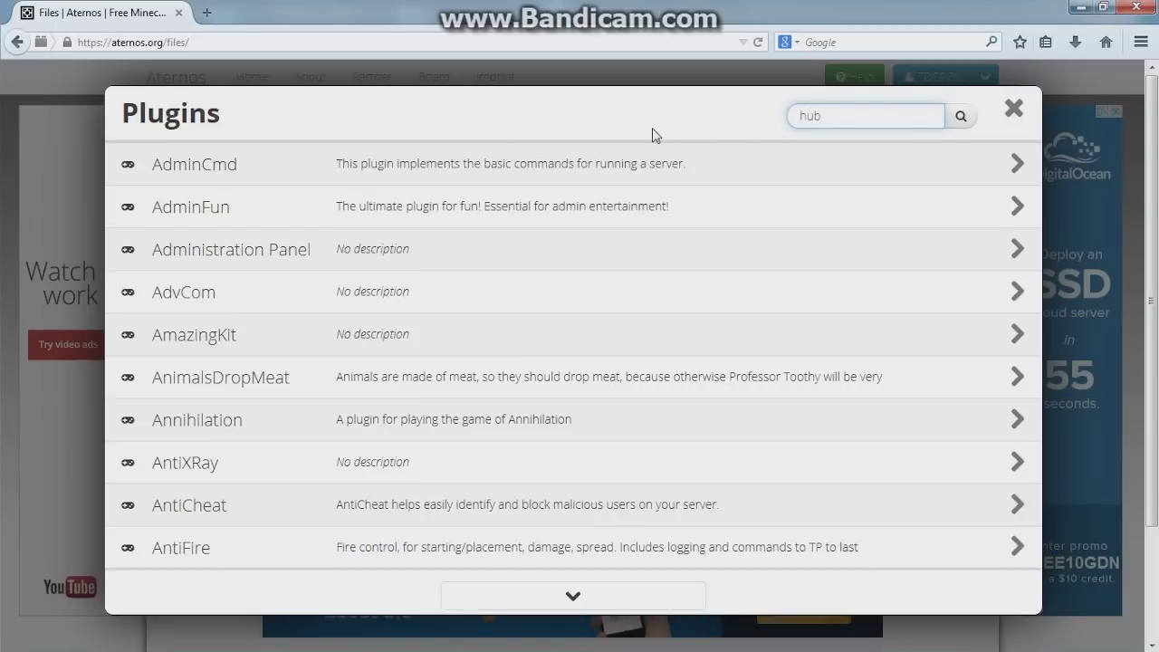
click(959, 115)
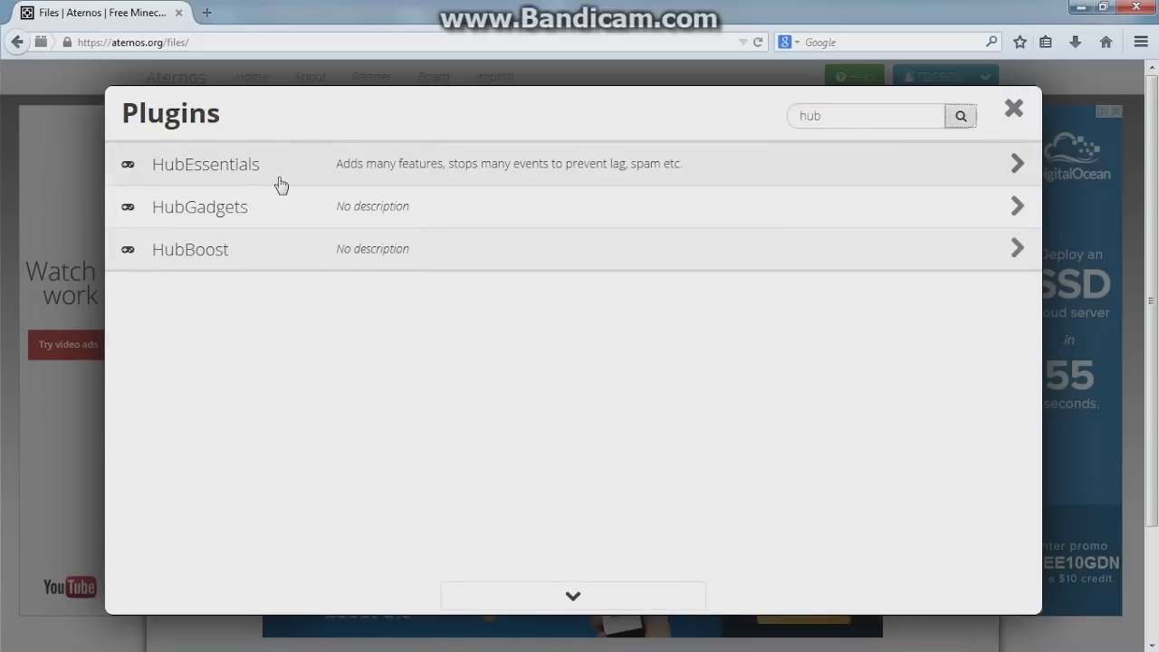
click(1012, 109)
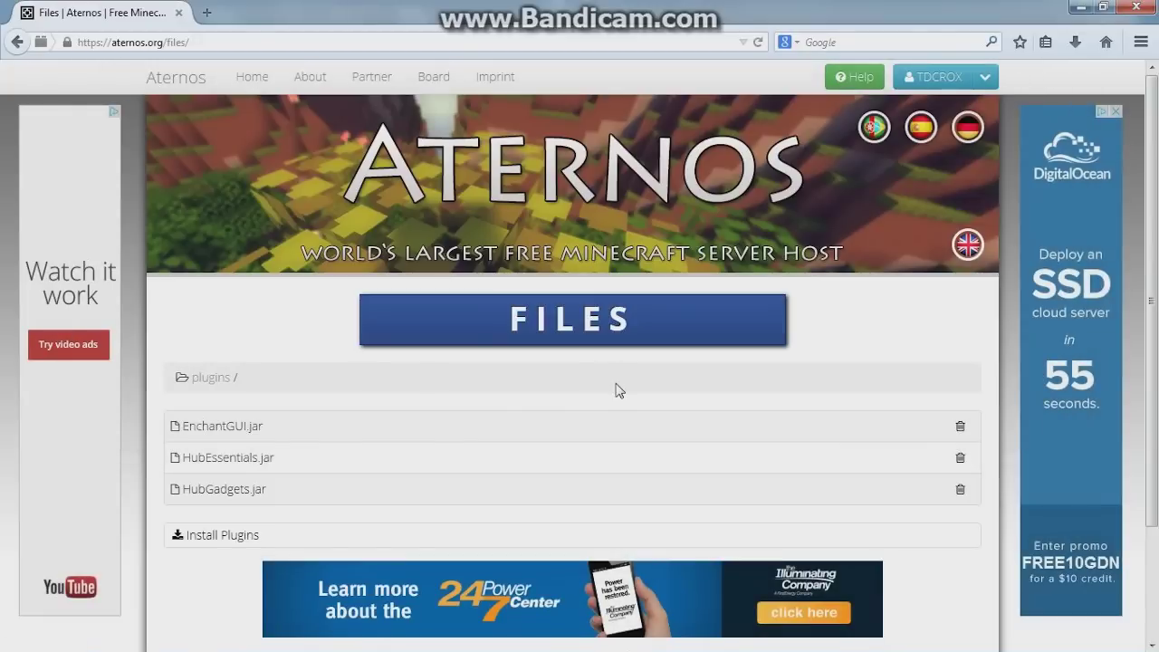
click(984, 77)
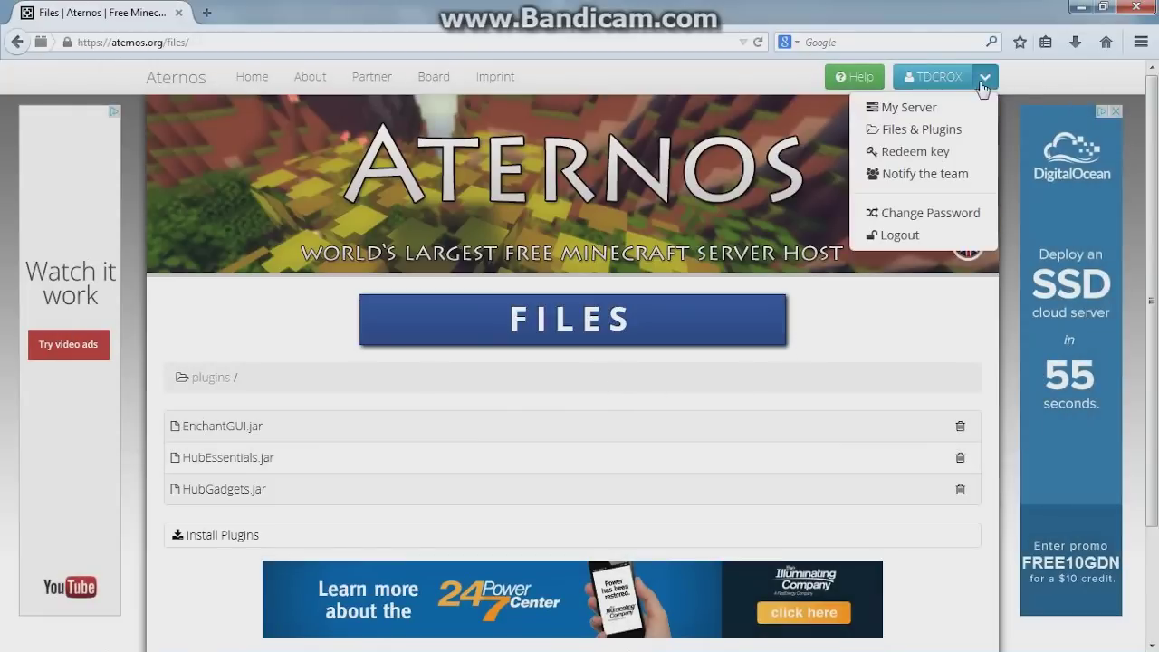
click(933, 116)
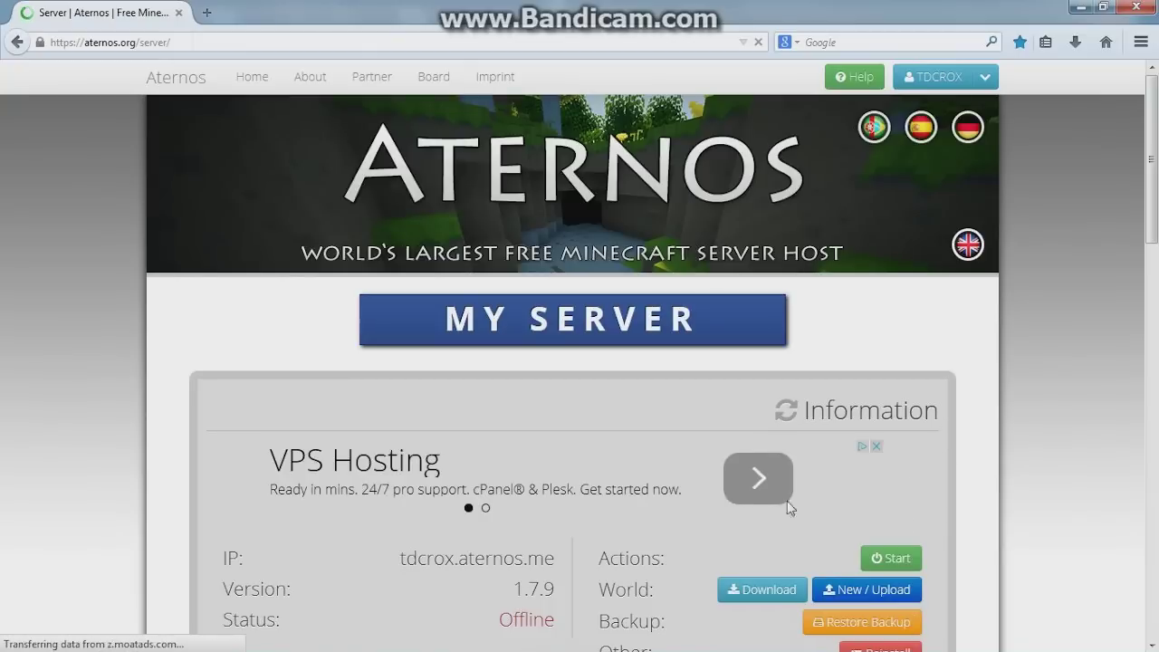
scroll(398, 543, down, 2)
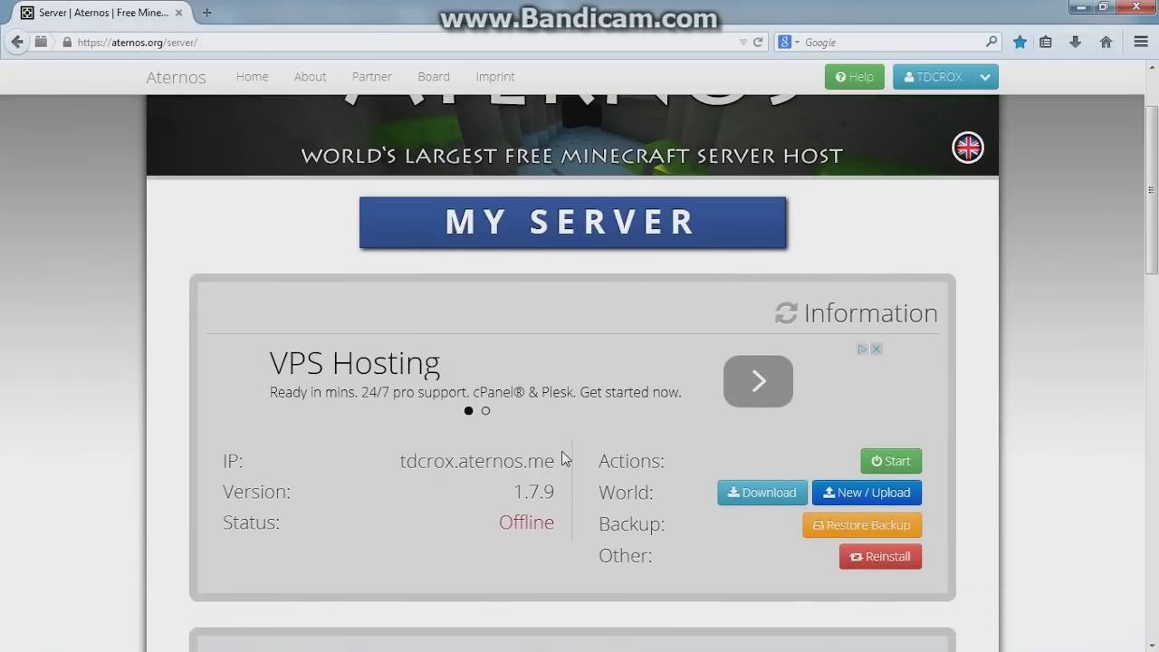
drag(561, 457, 475, 459)
scroll(492, 477, down, 12)
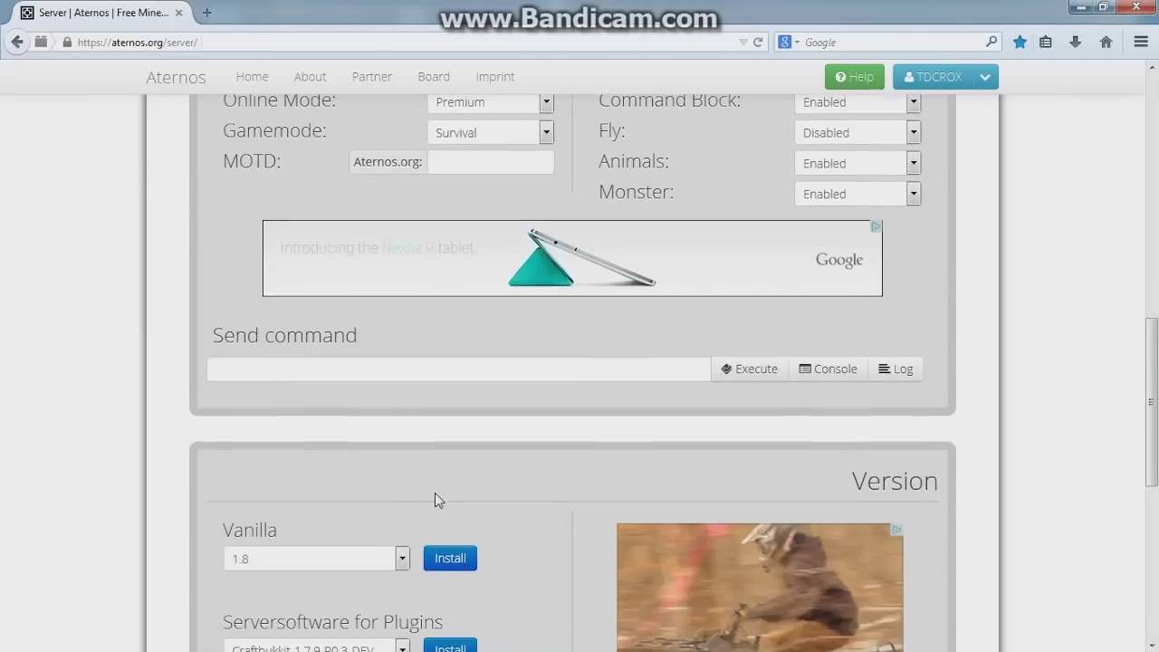
scroll(439, 496, down, 10)
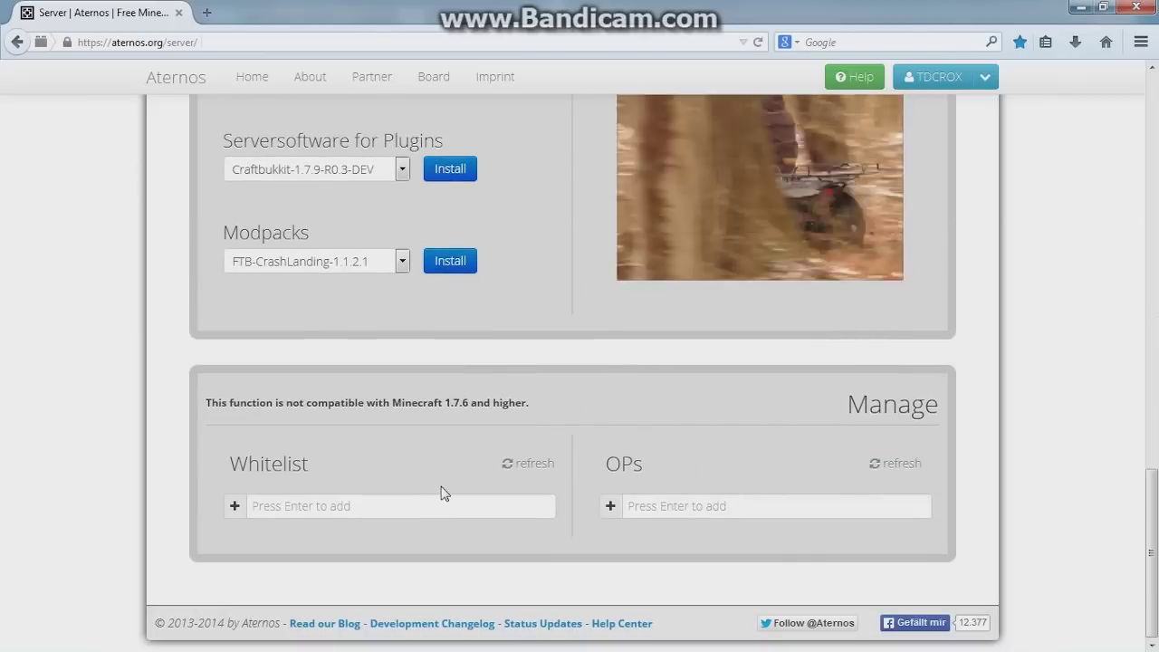
scroll(444, 494, up, 20)
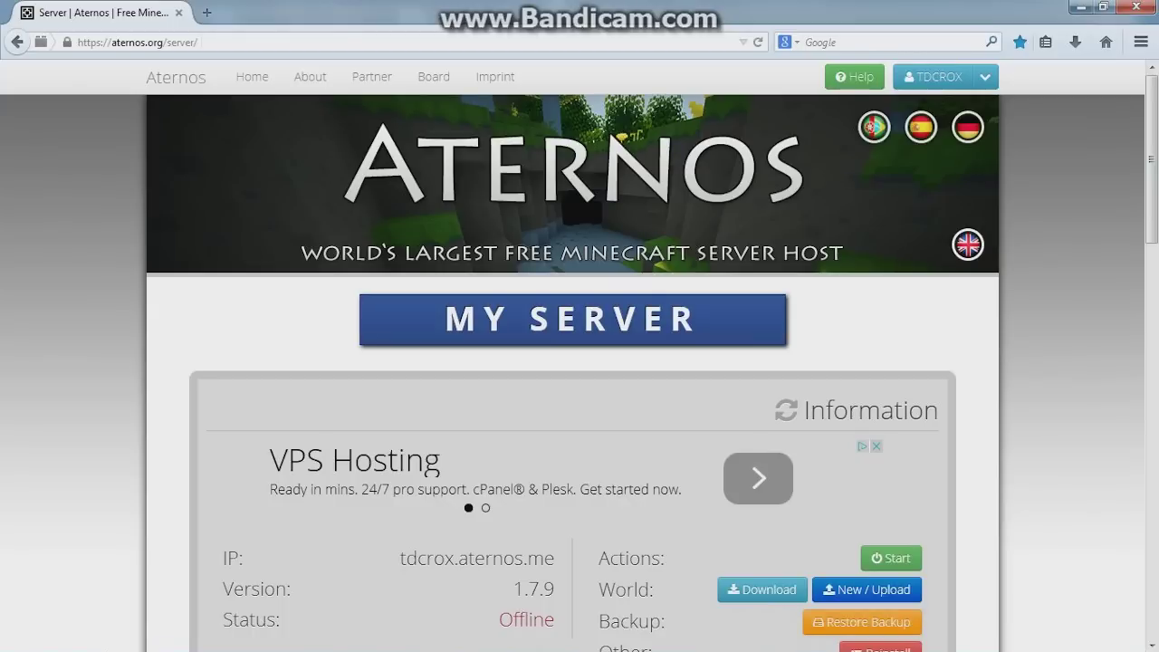
click(605, 638)
click(605, 639)
scroll(1025, 360, down, 1)
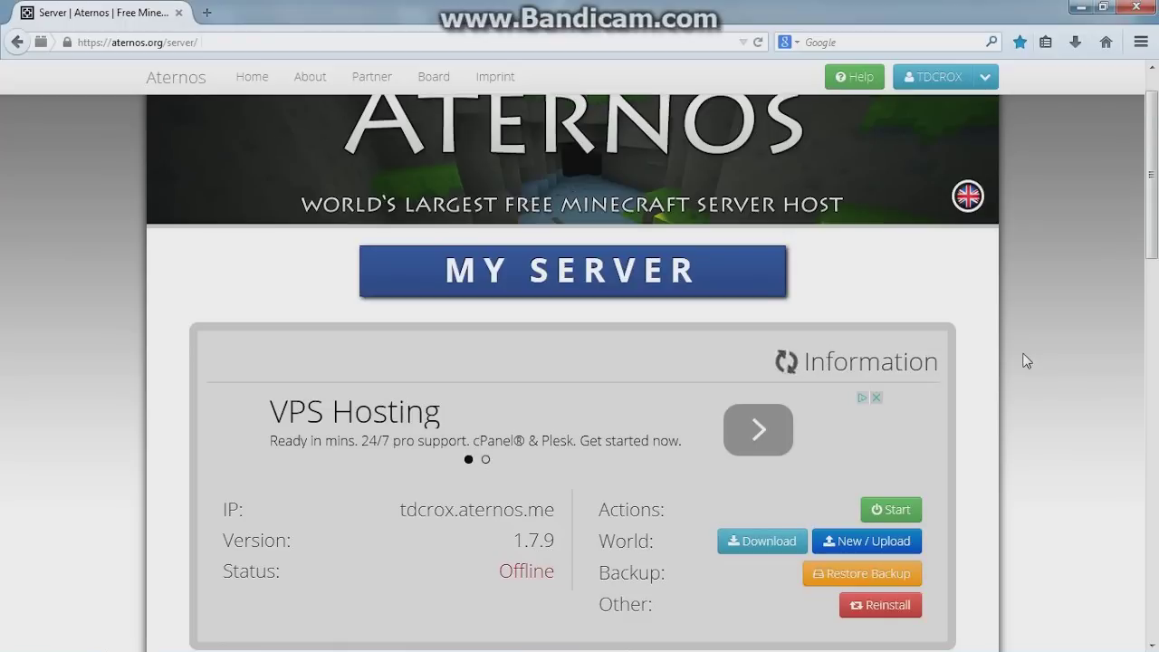
scroll(1027, 361, down, 5)
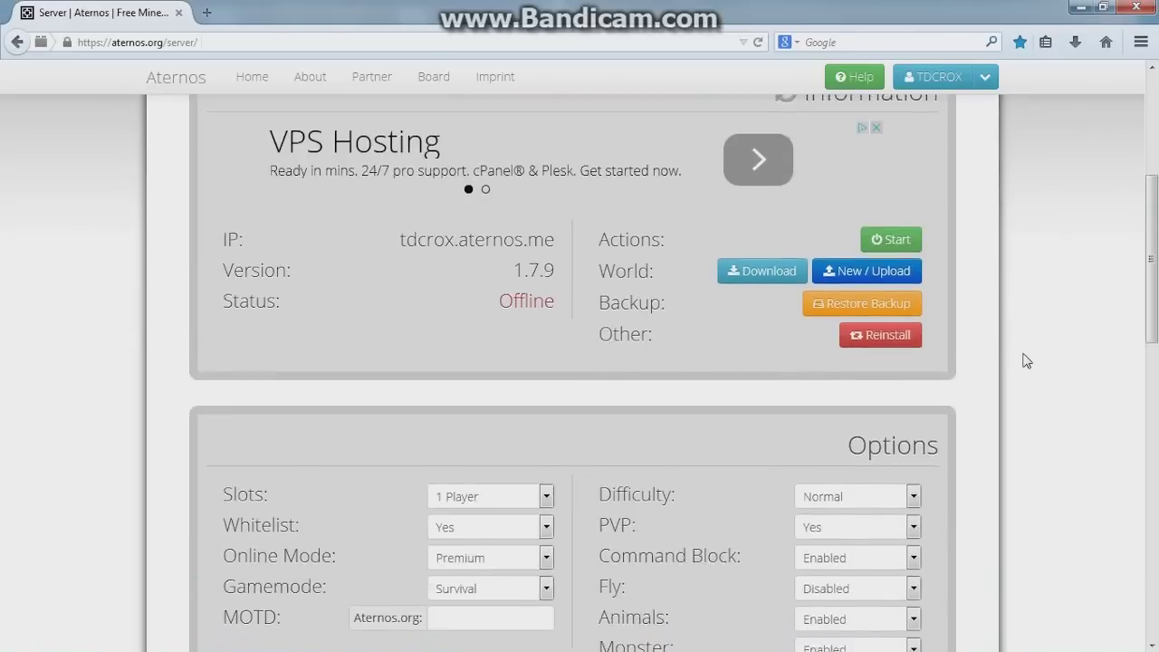
scroll(1027, 360, up, 4)
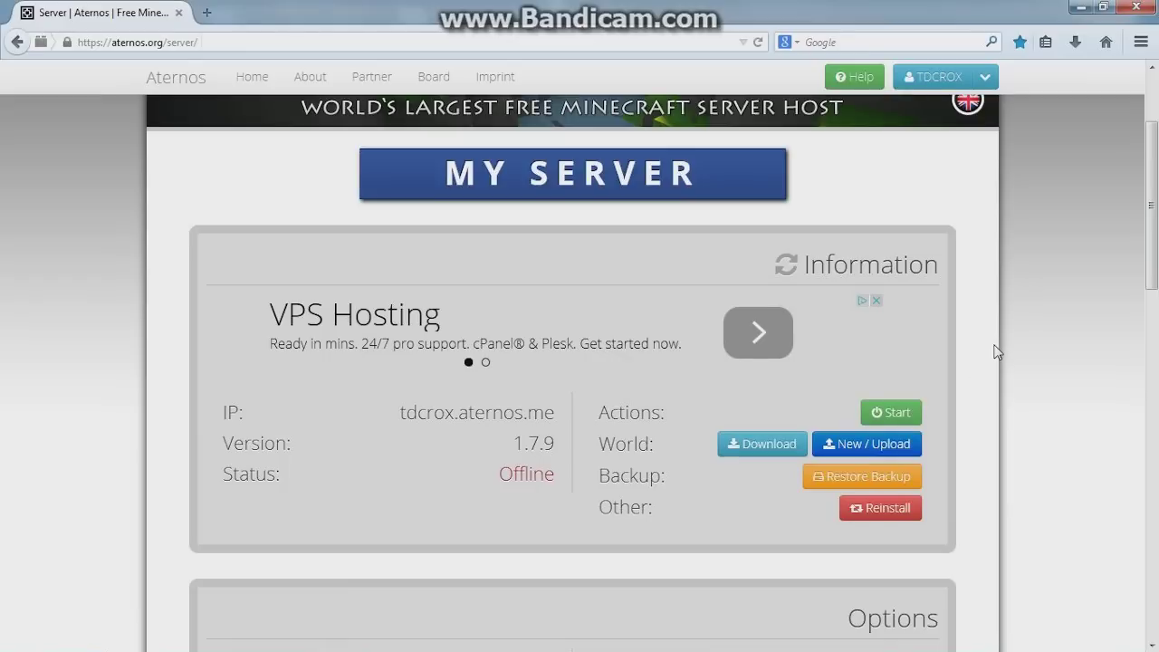
scroll(996, 352, down, 3)
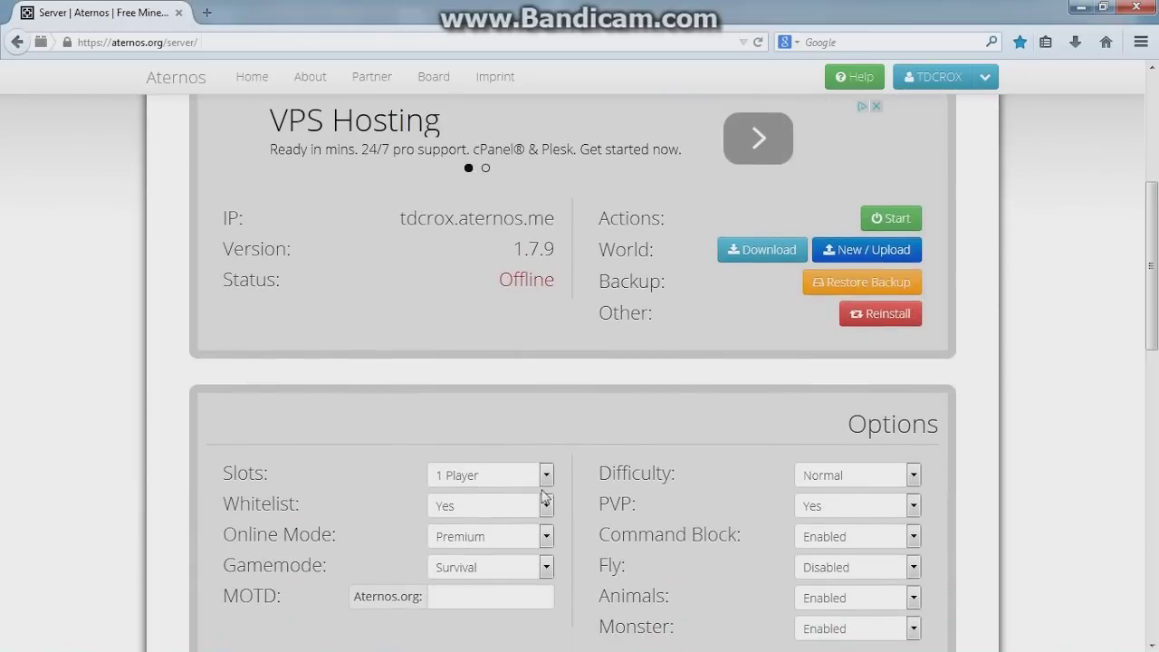
Set the player slots to 4 Players, then change them back to 1 Player
click(546, 475)
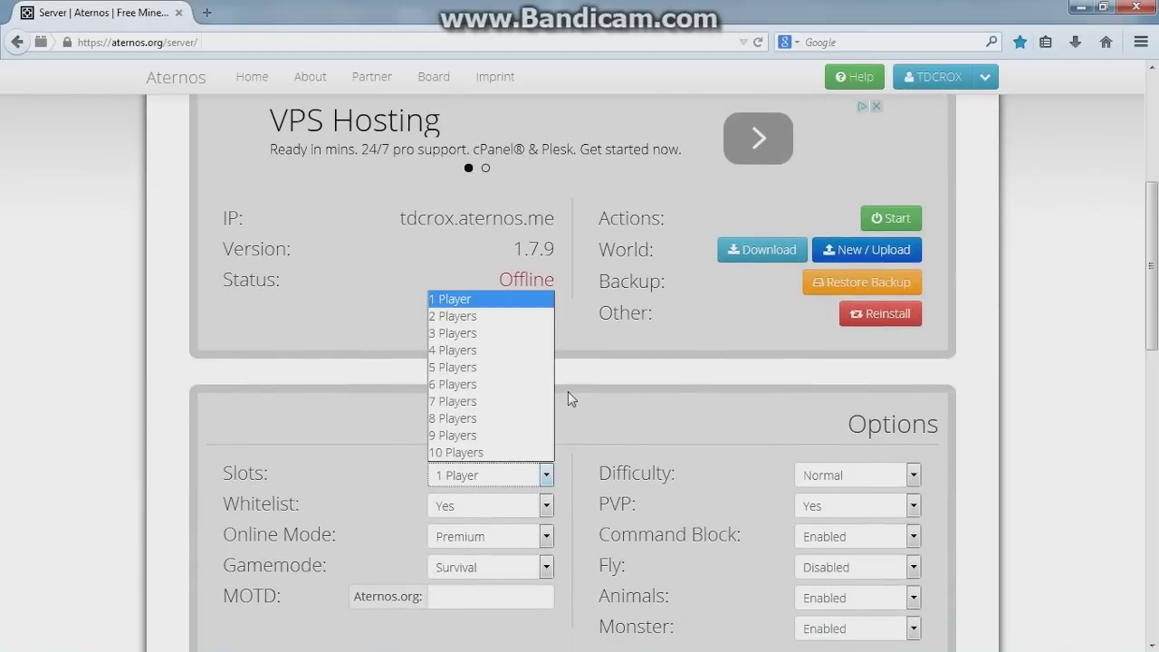
click(521, 351)
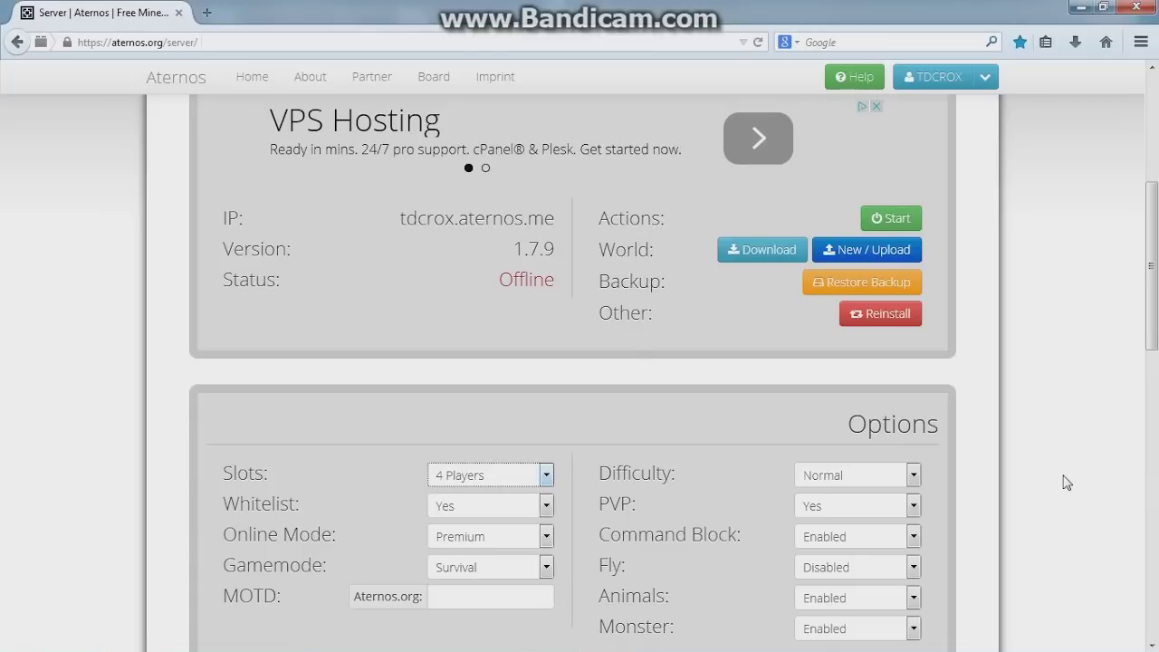
scroll(1092, 471, down, 4)
scroll(451, 563, up, 3)
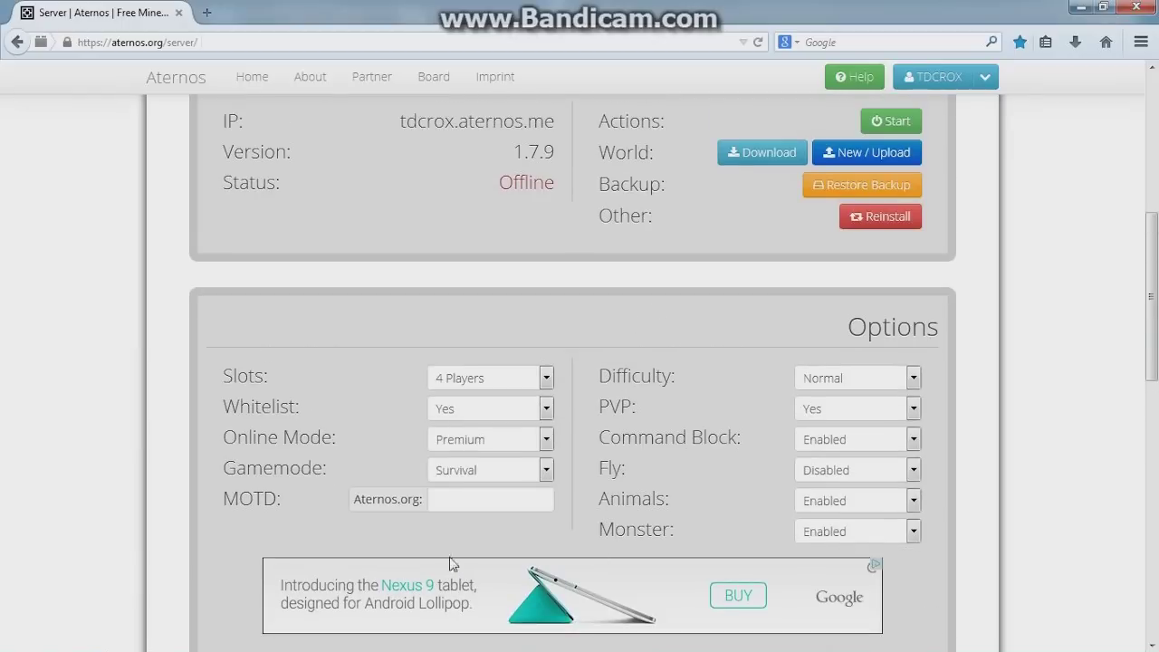
click(545, 378)
click(538, 399)
scroll(1076, 379, up, 2)
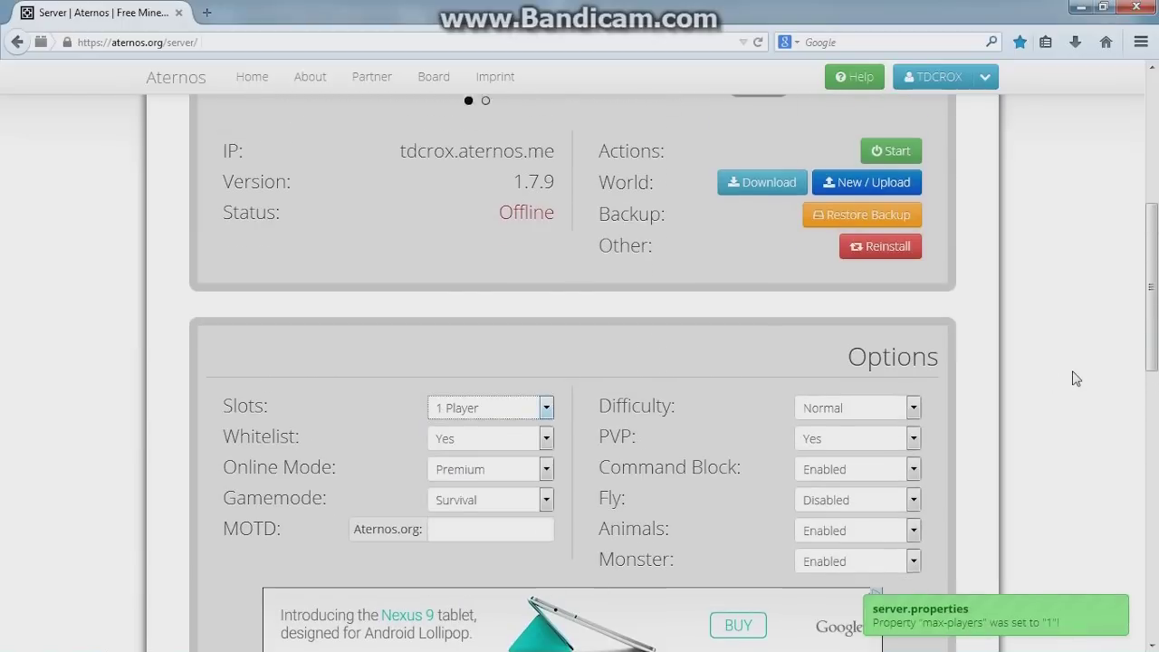
scroll(1076, 378, up, 4)
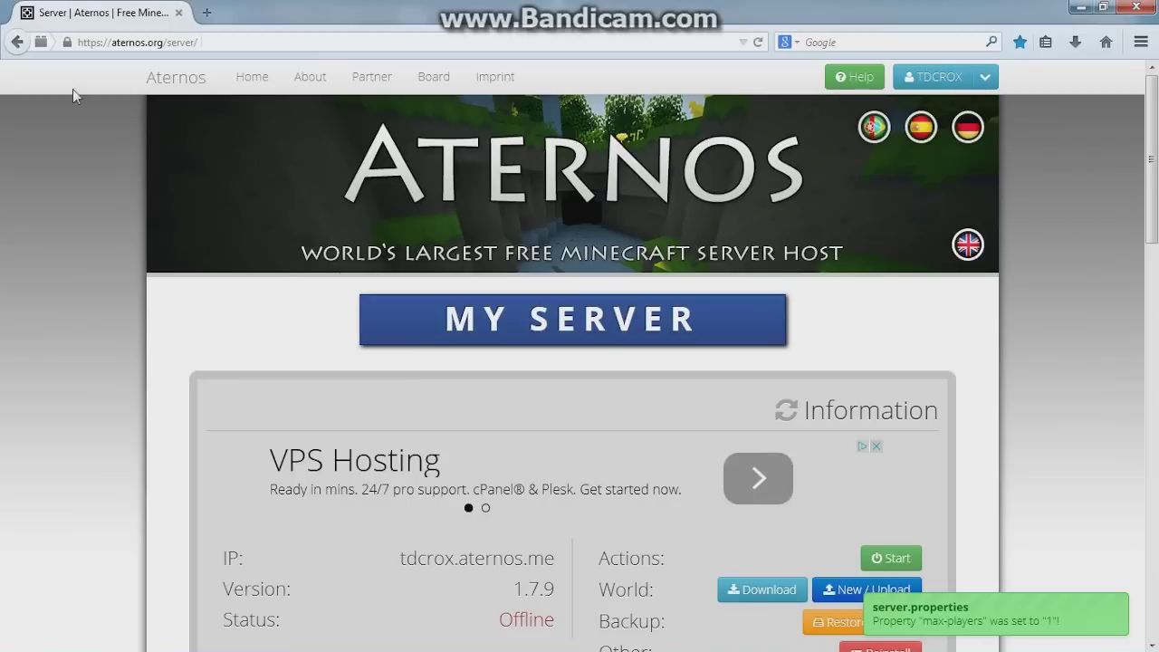
Browse the site's Home page, briefly highlighting the 960GB total RAM figure
click(254, 78)
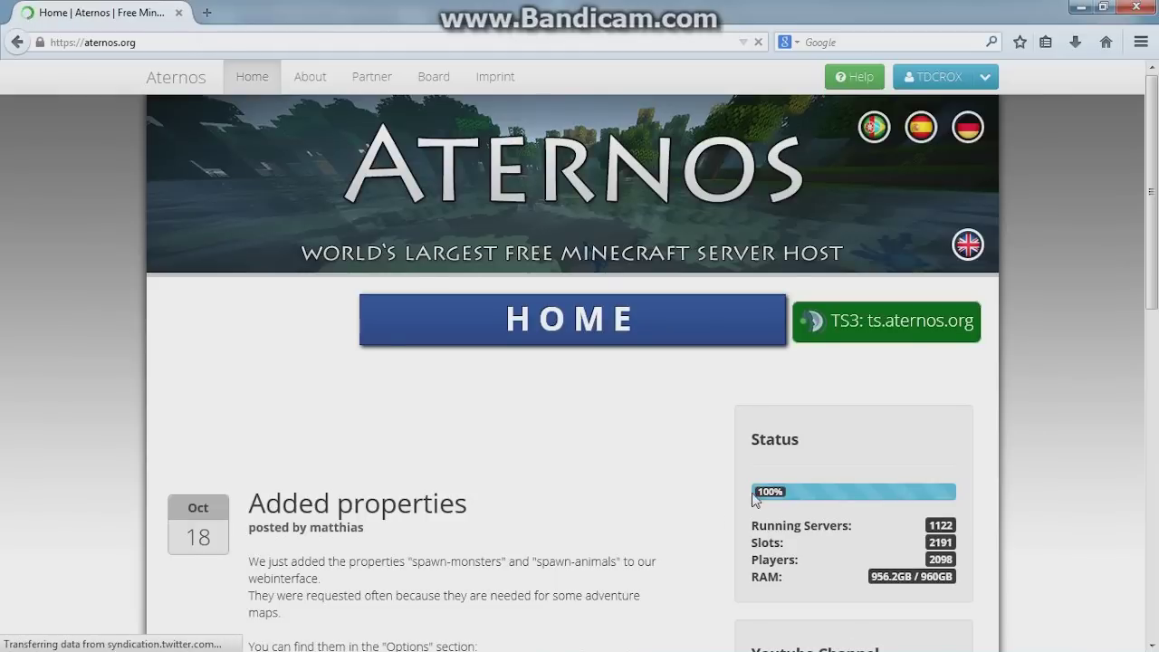
drag(705, 523, 972, 484)
click(833, 459)
scroll(833, 459, down, 4)
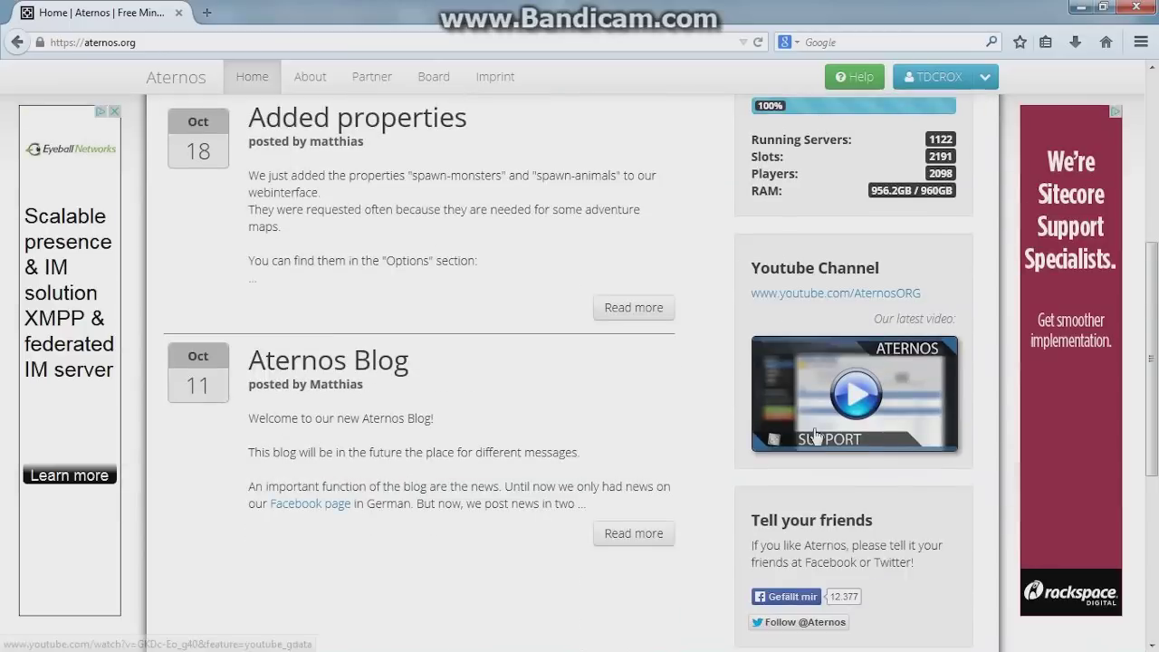
scroll(817, 272, up, 1)
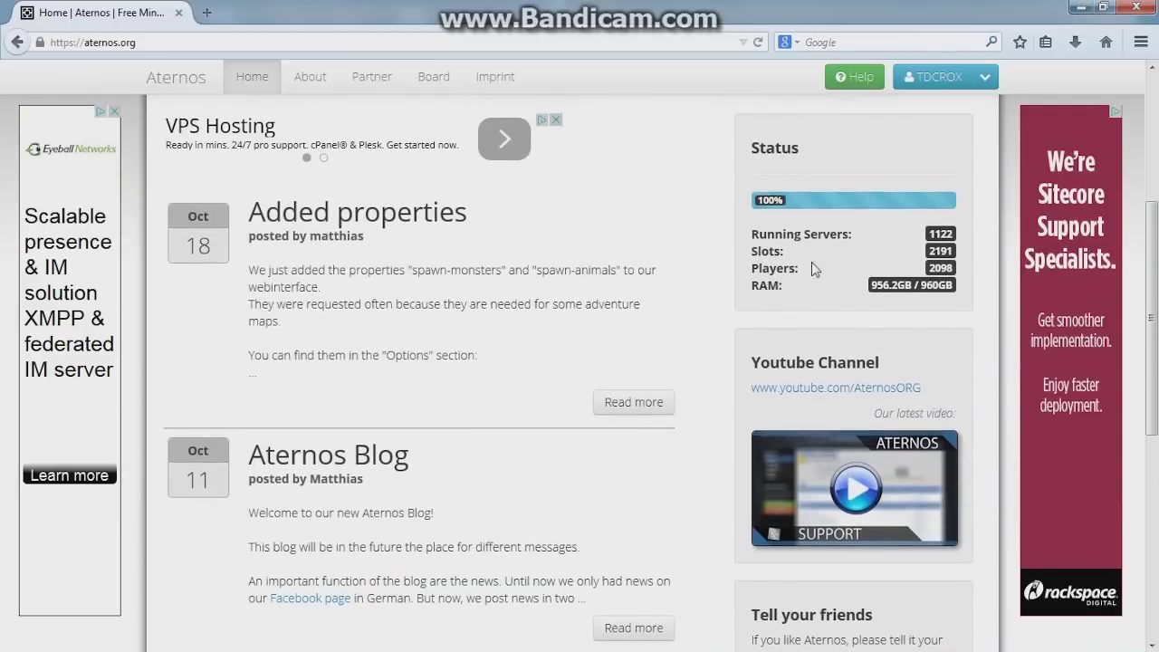
drag(920, 285, 954, 284)
click(958, 286)
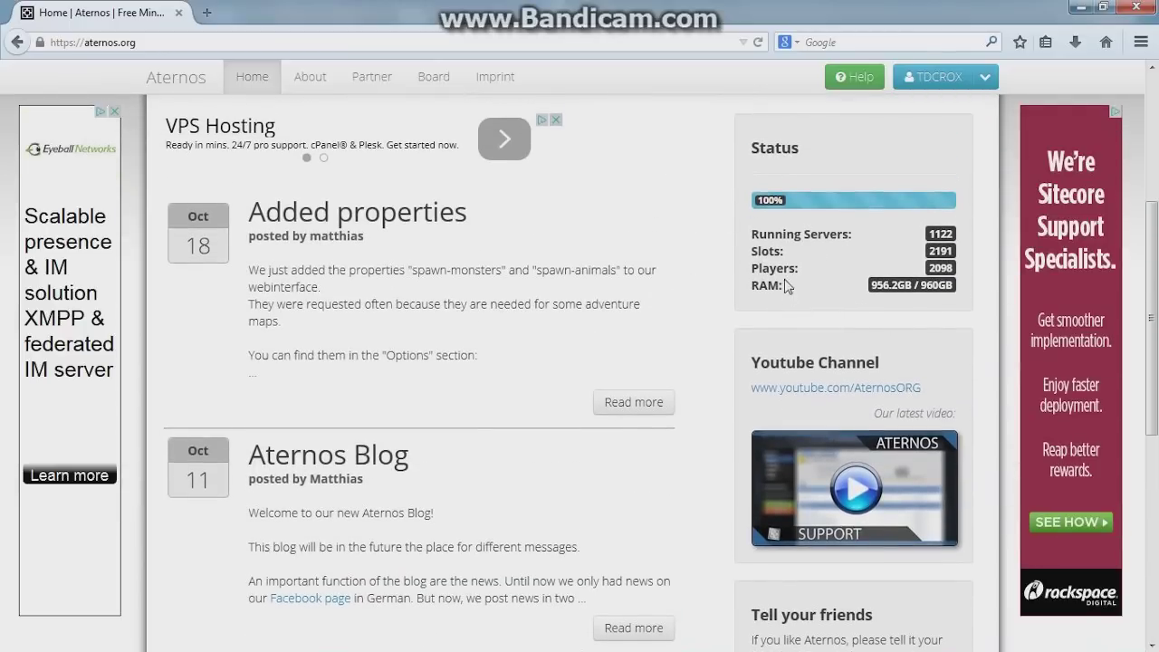
scroll(648, 362, down, 2)
scroll(649, 362, down, 3)
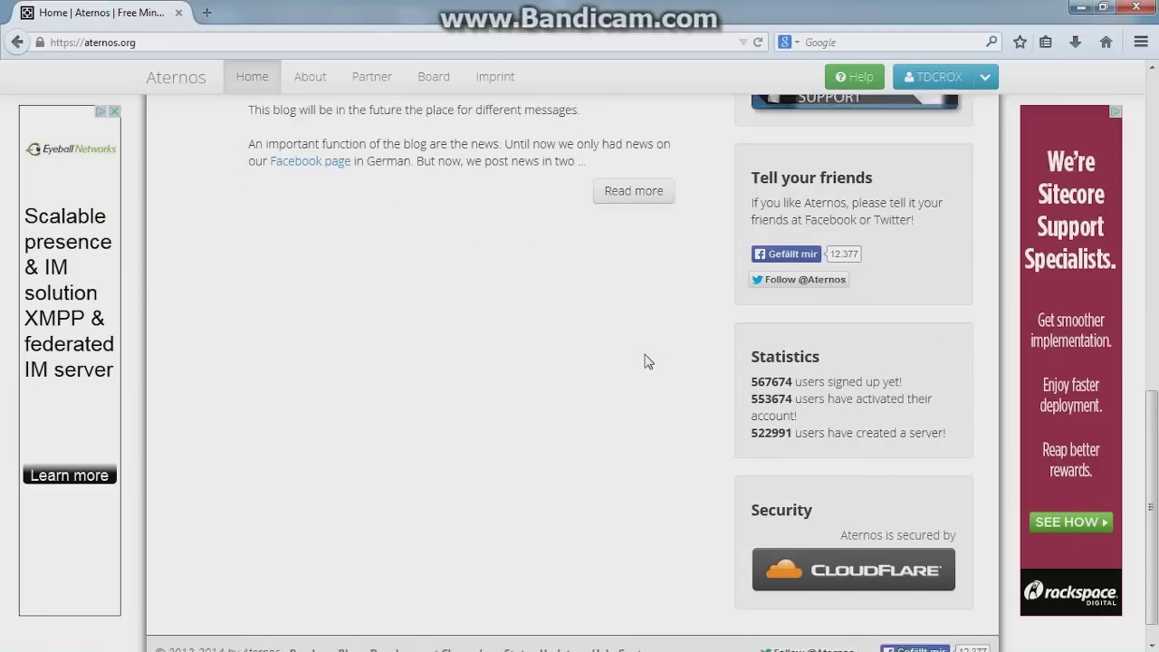
scroll(644, 359, up, 6)
Go to the About page and open the account menu
click(311, 78)
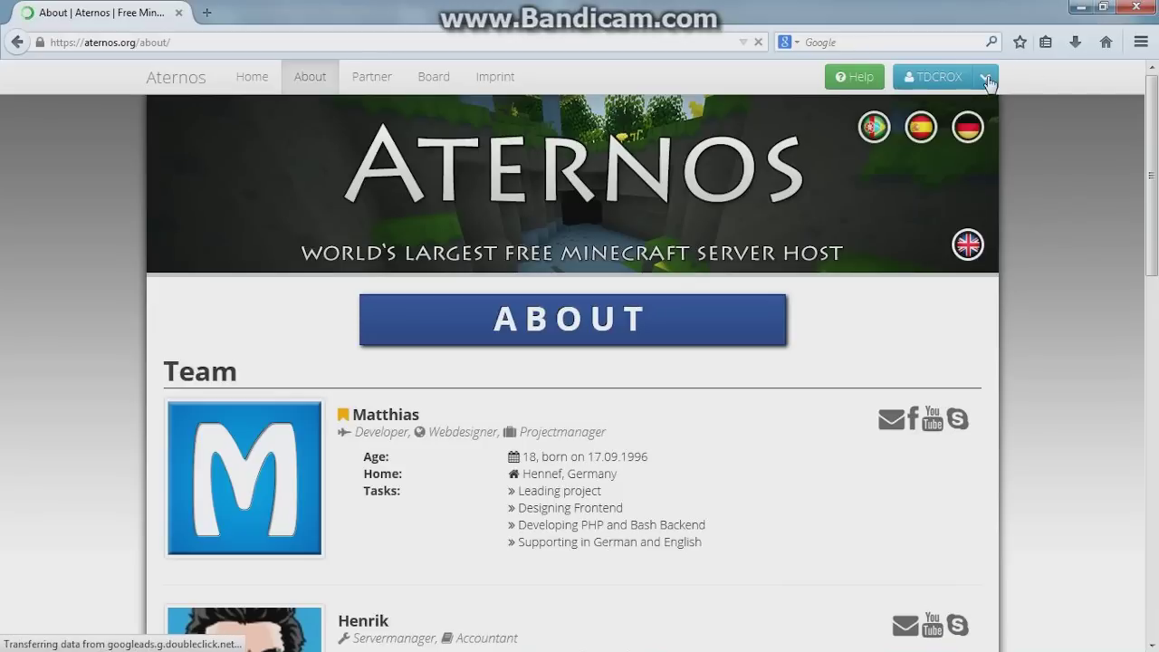
click(988, 80)
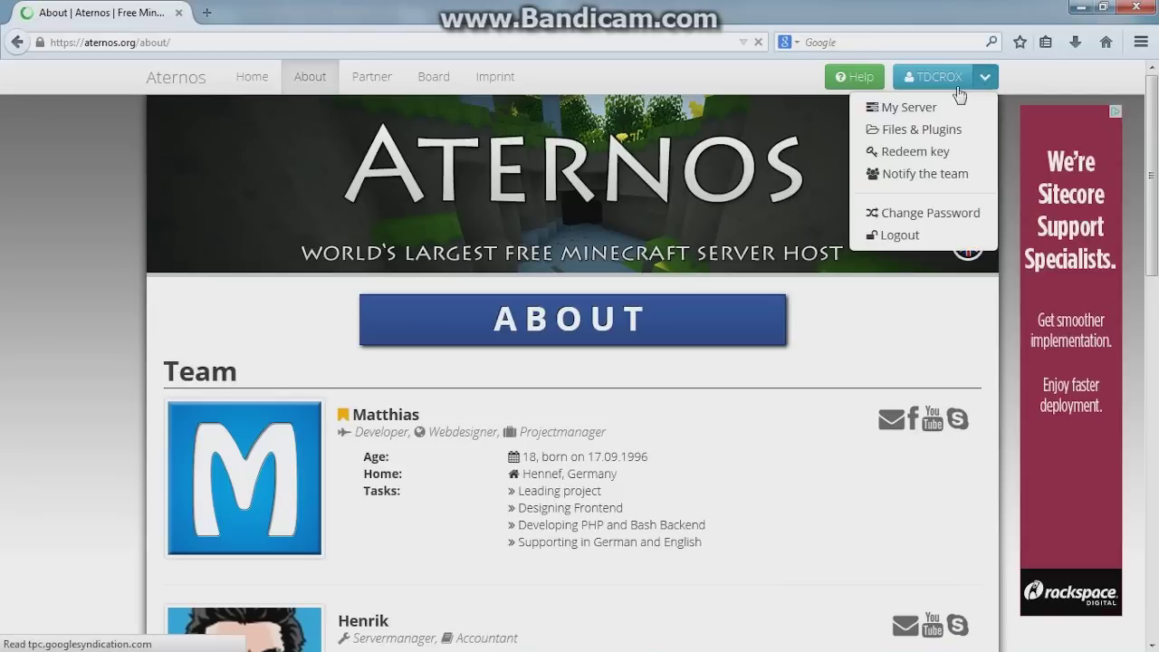
scroll(915, 195, down, 3)
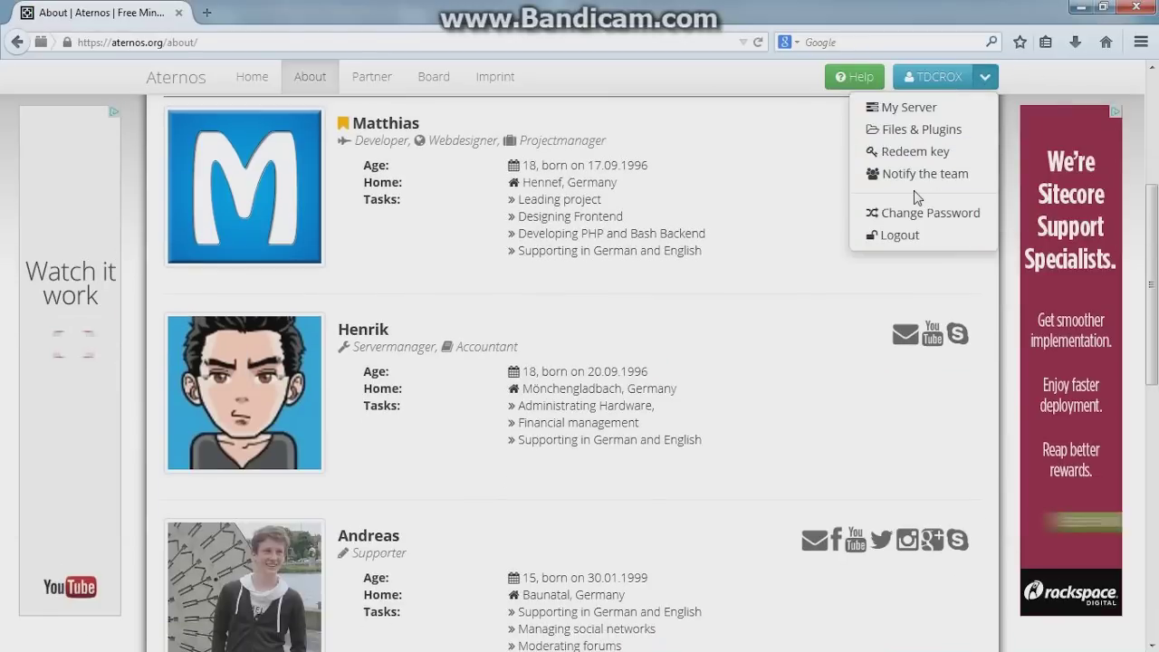
scroll(915, 193, up, 3)
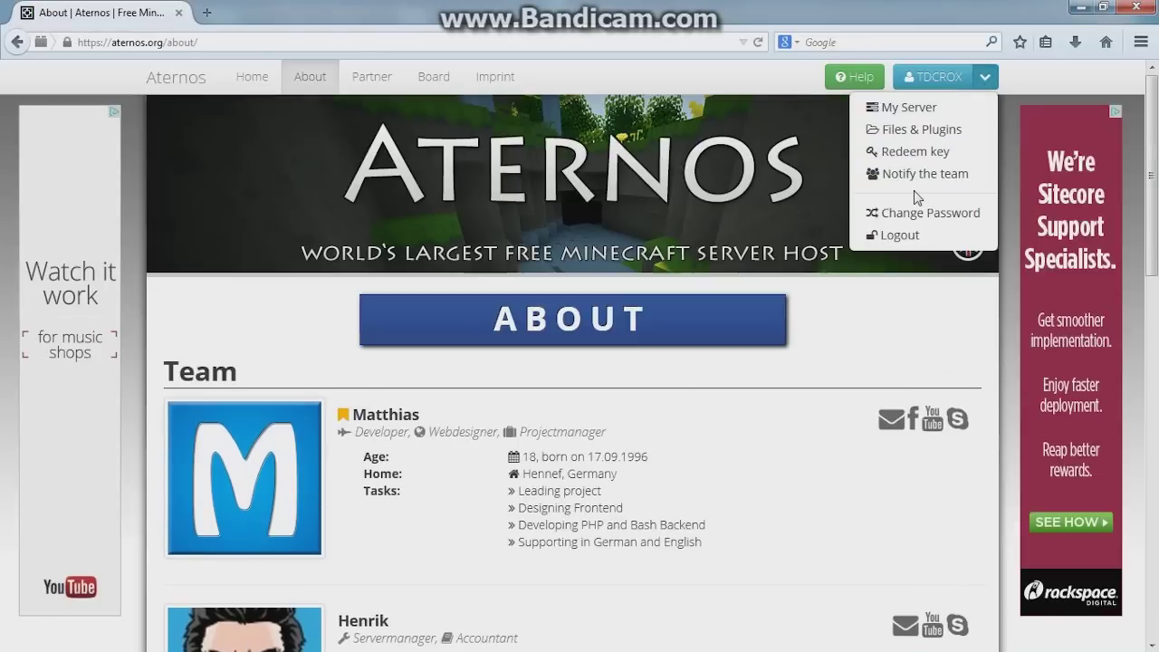
Return to the server management page and scroll to its bottom and back to the top
click(926, 111)
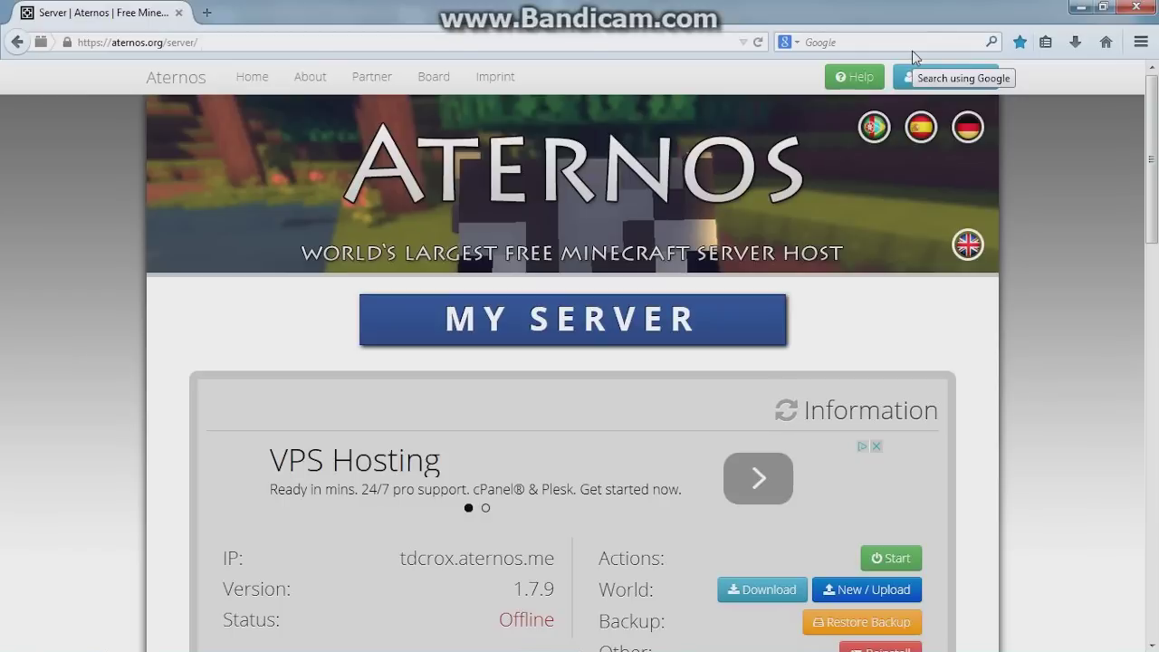
key(Page_Down)
key(Page_Down)
key(Page_Down)
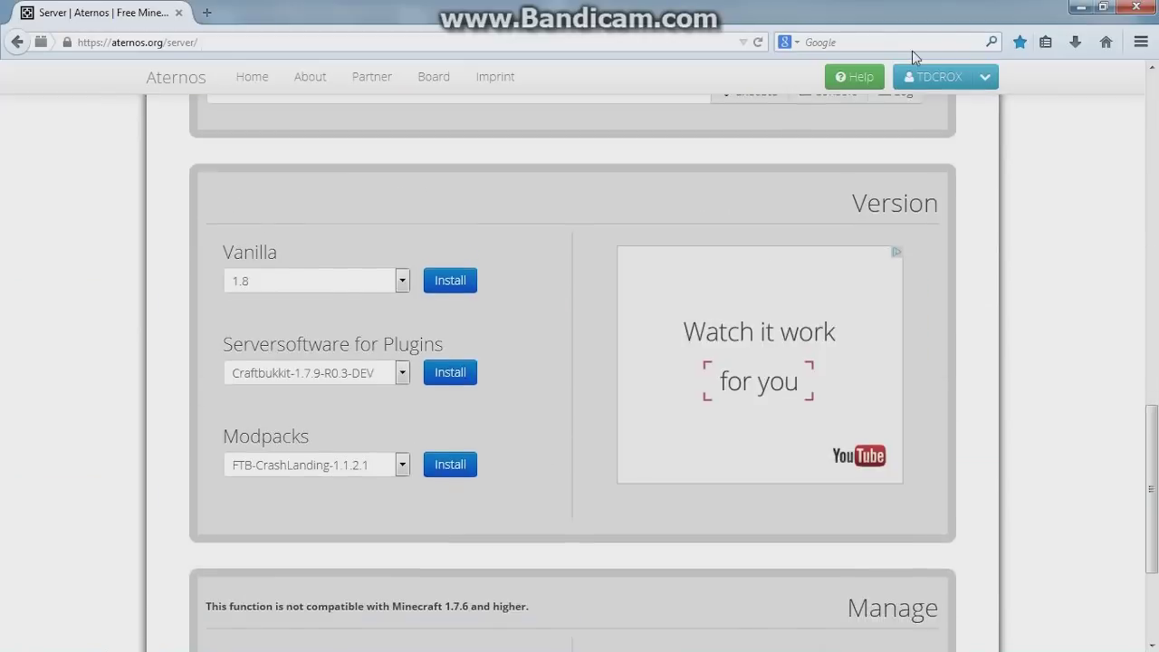
key(Page_Up)
key(Page_Up)
key(Page_Up)
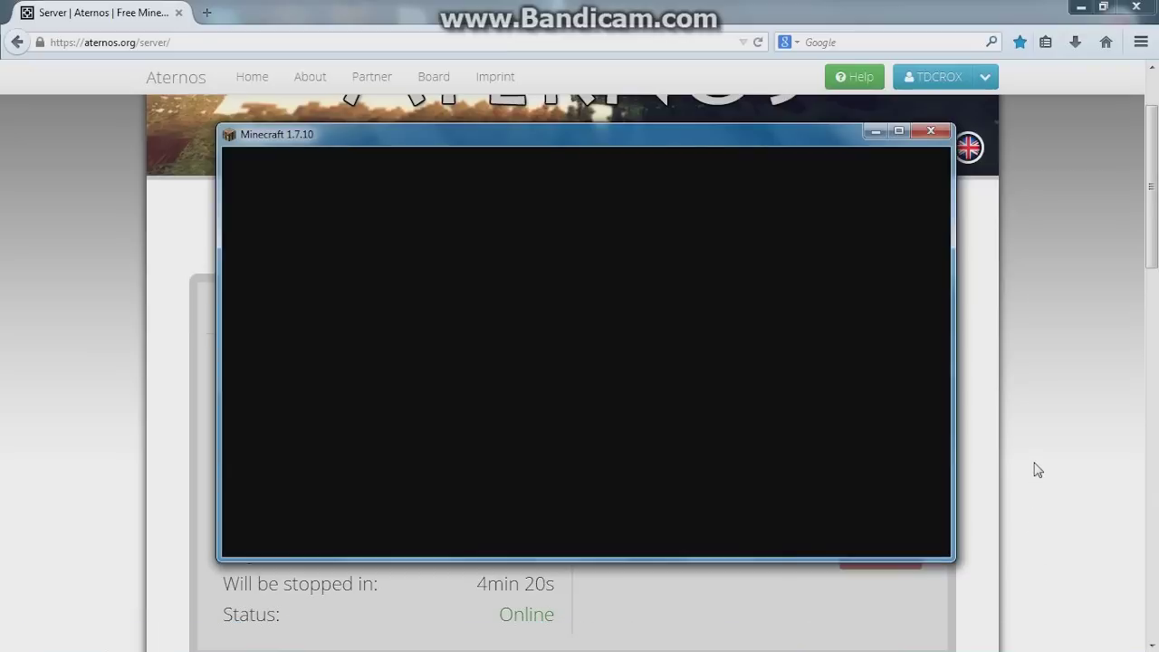
Close the blank Minecraft 1.7.10 game window
click(930, 131)
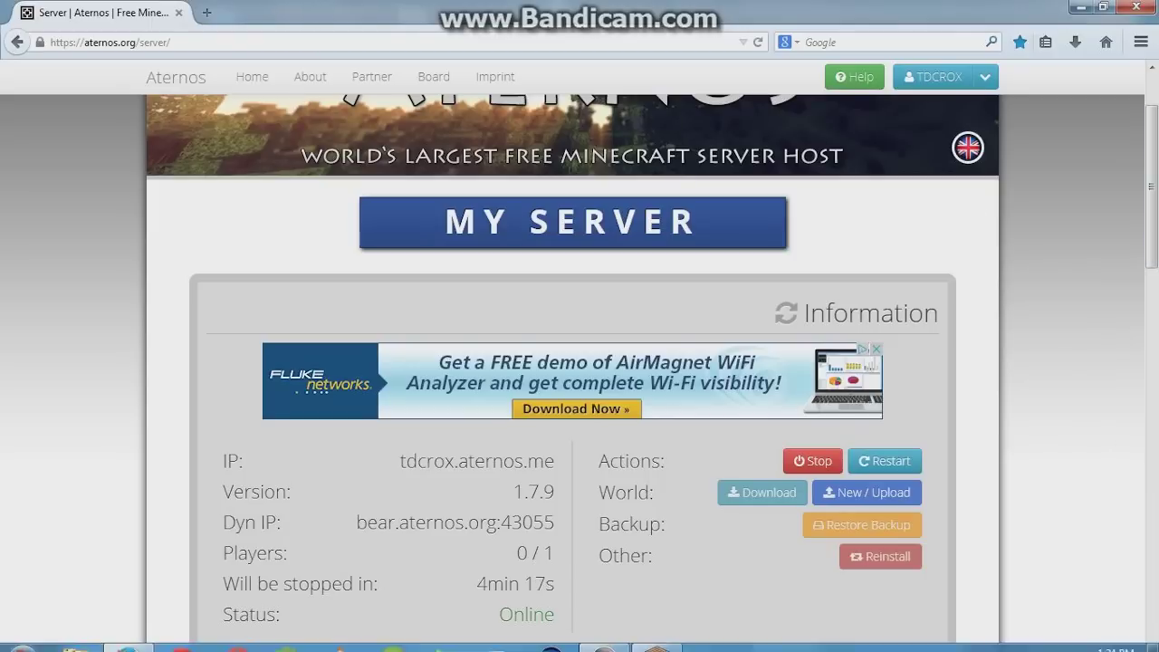